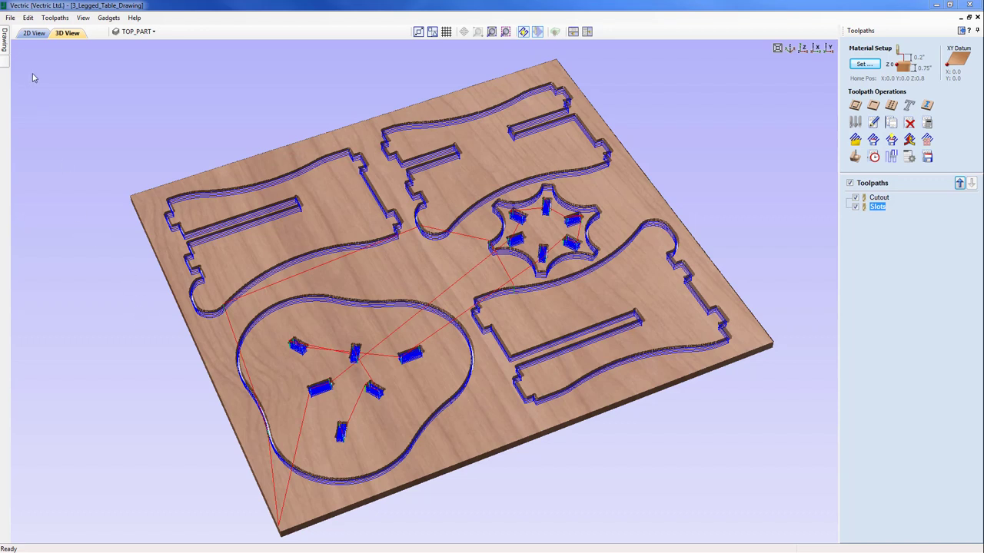
Step: Open 3_Legged_Table_Drawing.crv without saving the current job, and show the Toolpaths tab
click(10, 17)
click(24, 37)
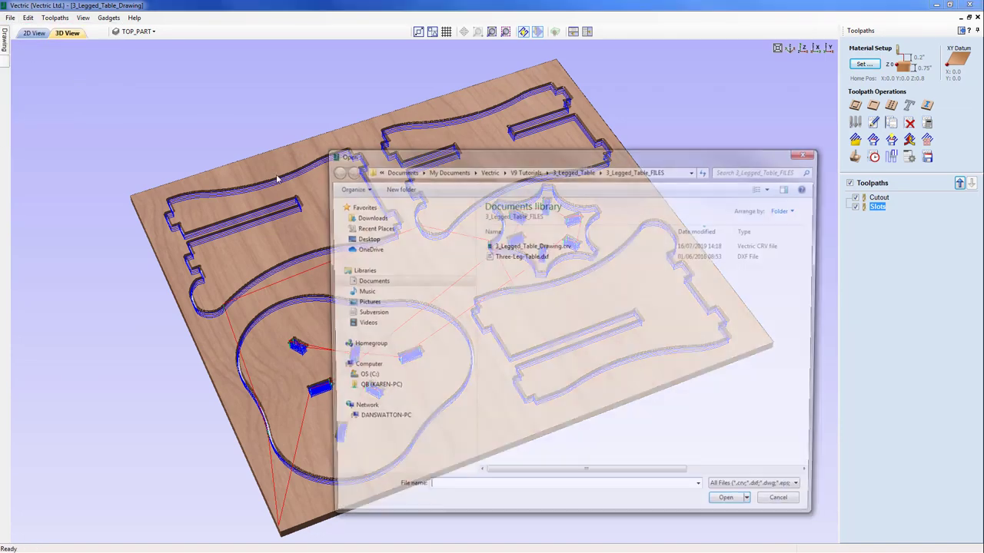
click(552, 246)
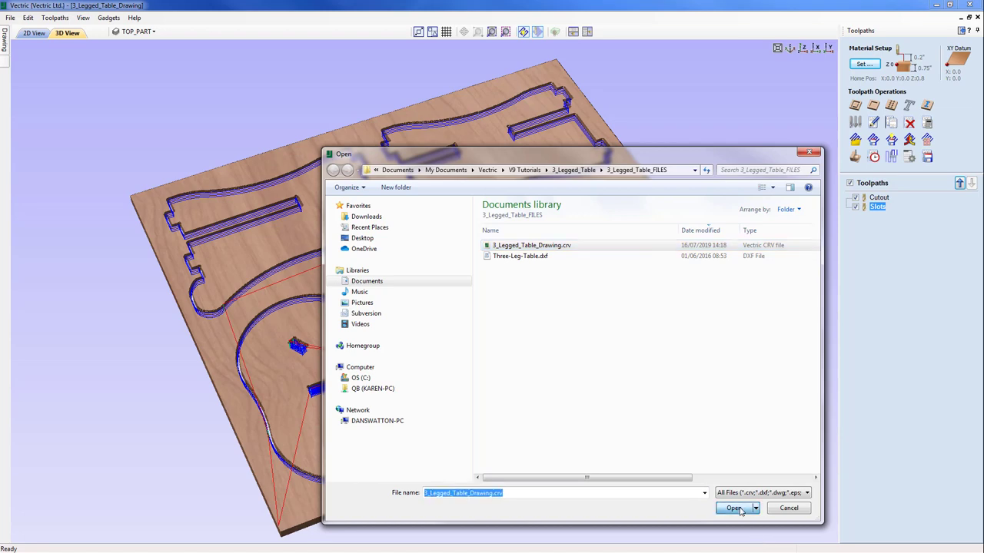
click(737, 509)
click(504, 308)
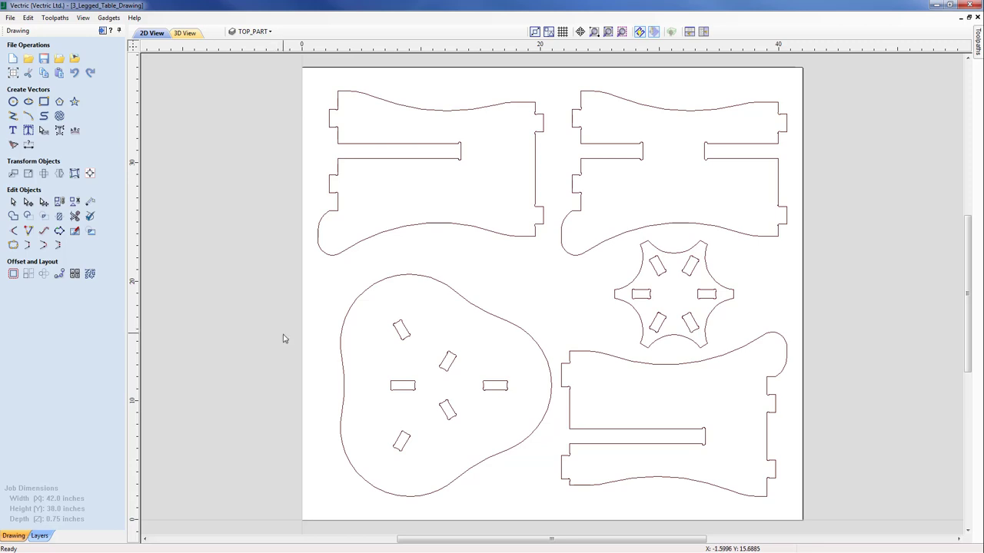
click(102, 31)
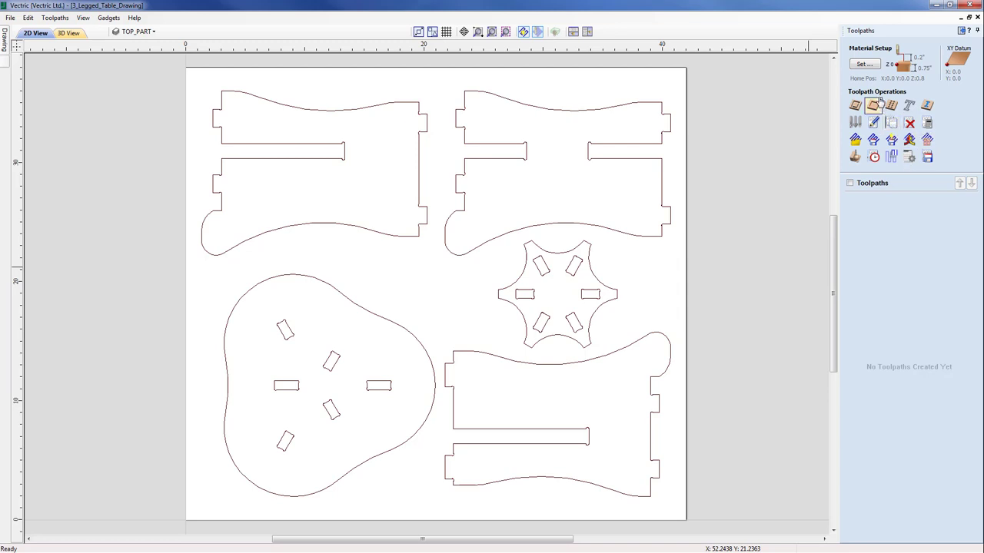
Step: Keep the 0.75-inch material thickness and set Z-zero to the machine bed
click(863, 64)
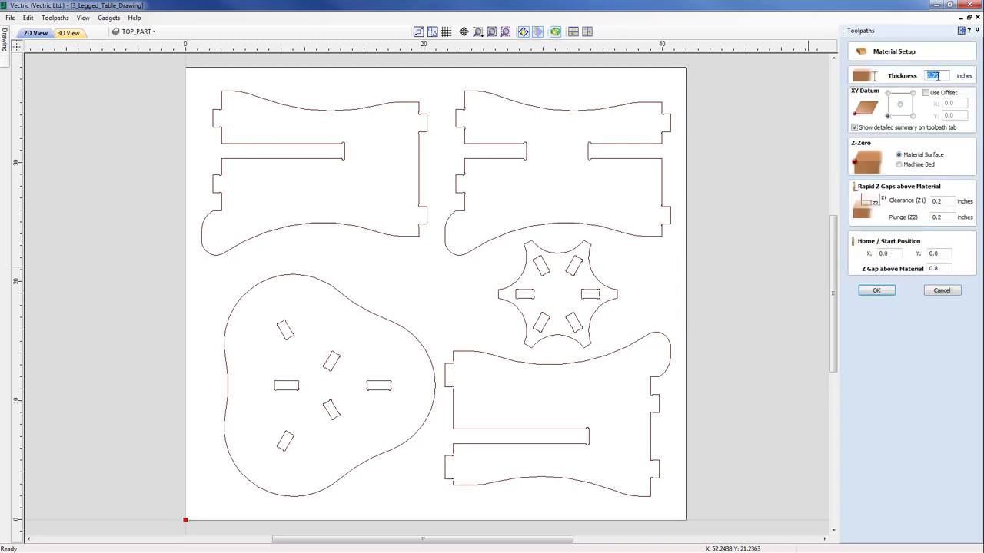
click(942, 75)
click(899, 165)
key(Return)
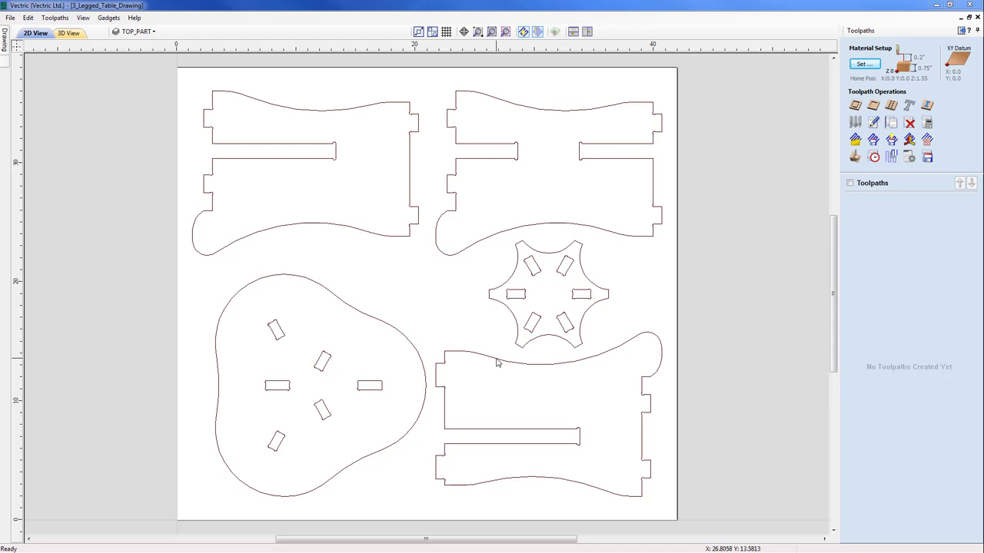
click(494, 363)
shift+click(445, 254)
click(463, 275)
scroll(490, 213, up, 5)
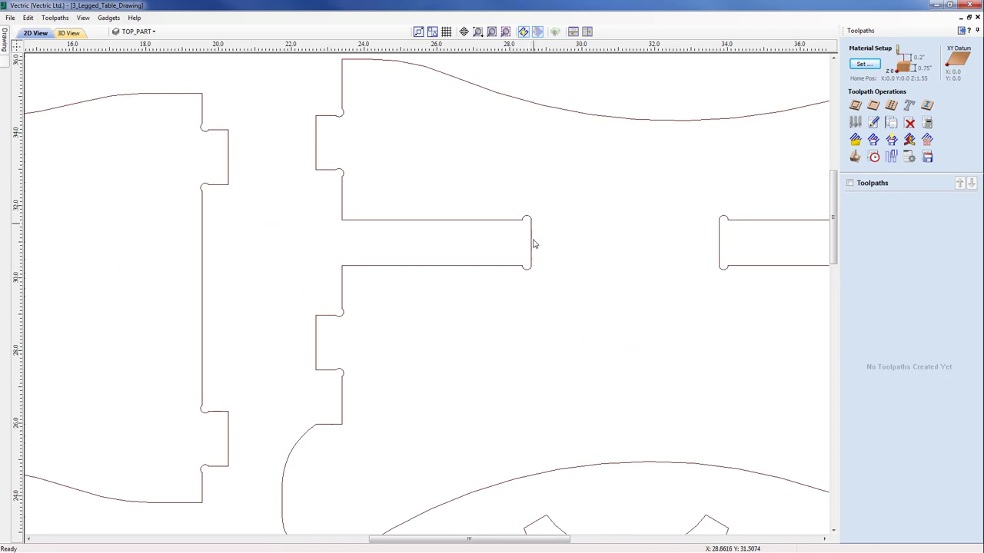
scroll(507, 312, down, 5)
scroll(538, 350, up, 3)
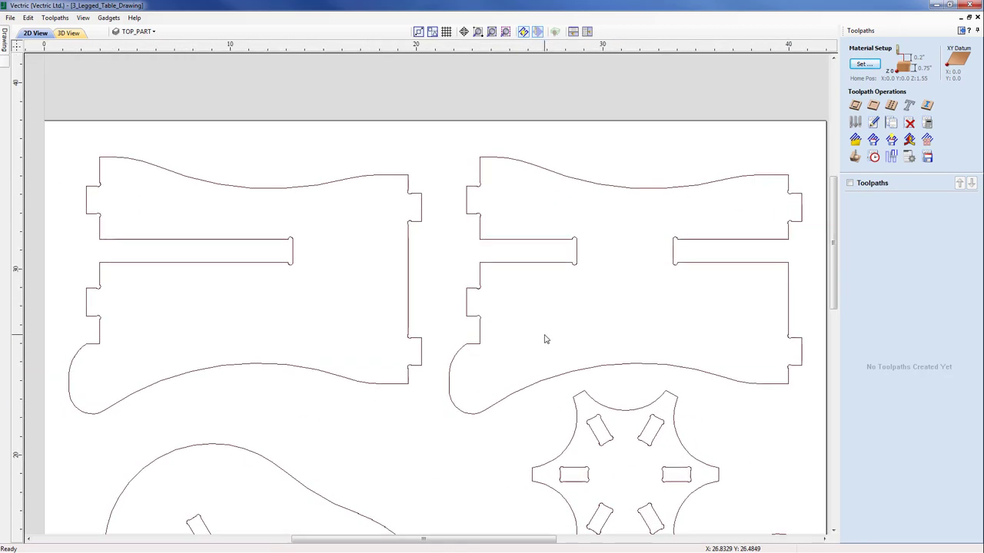
scroll(515, 346, up, 4)
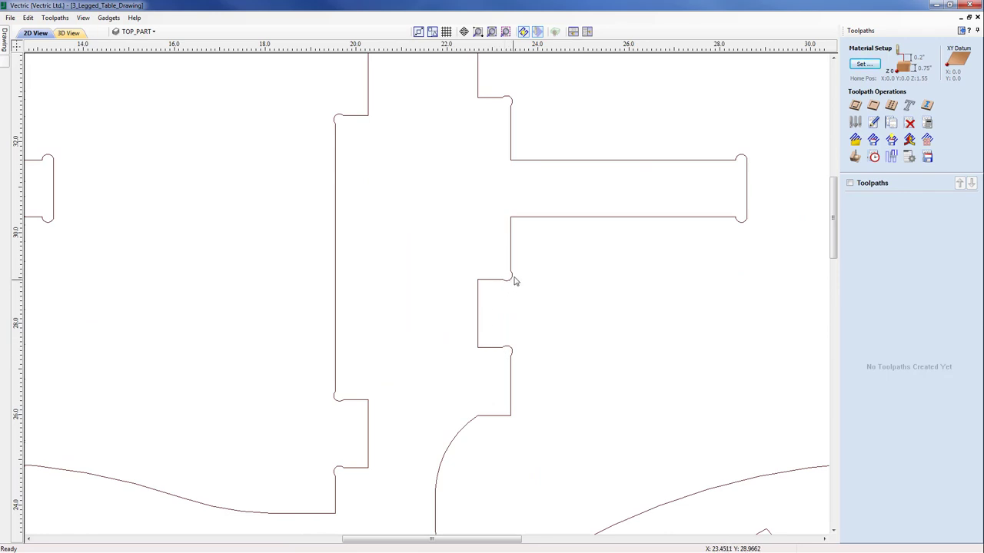
scroll(495, 380, down, 4)
middle_drag(494, 373, 489, 171)
scroll(489, 171, down, 1)
middle_drag(481, 413, 490, 383)
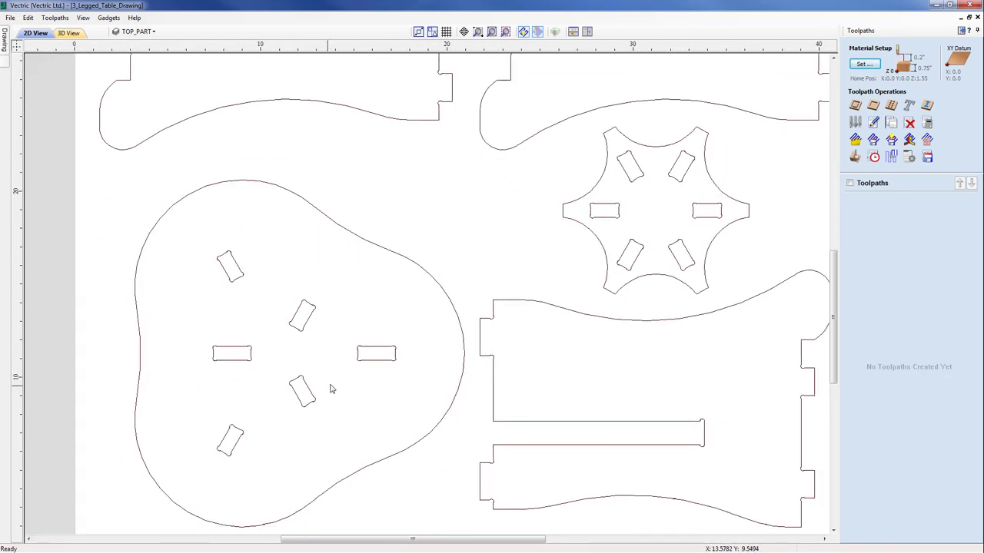
middle_drag(331, 387, 399, 378)
scroll(399, 378, up, 4)
middle_drag(442, 353, 362, 390)
scroll(377, 369, up, 2)
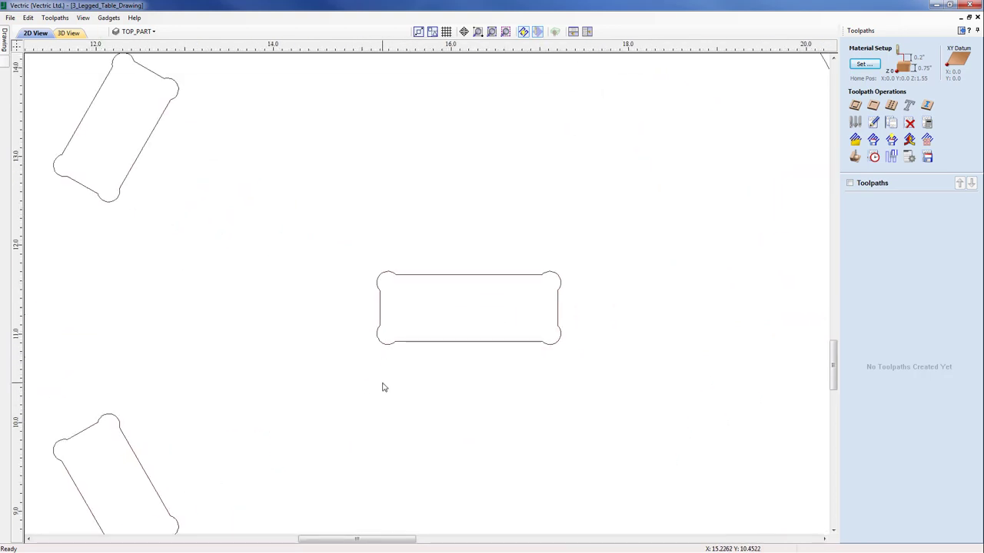
scroll(382, 387, down, 5)
middle_drag(405, 415, 378, 415)
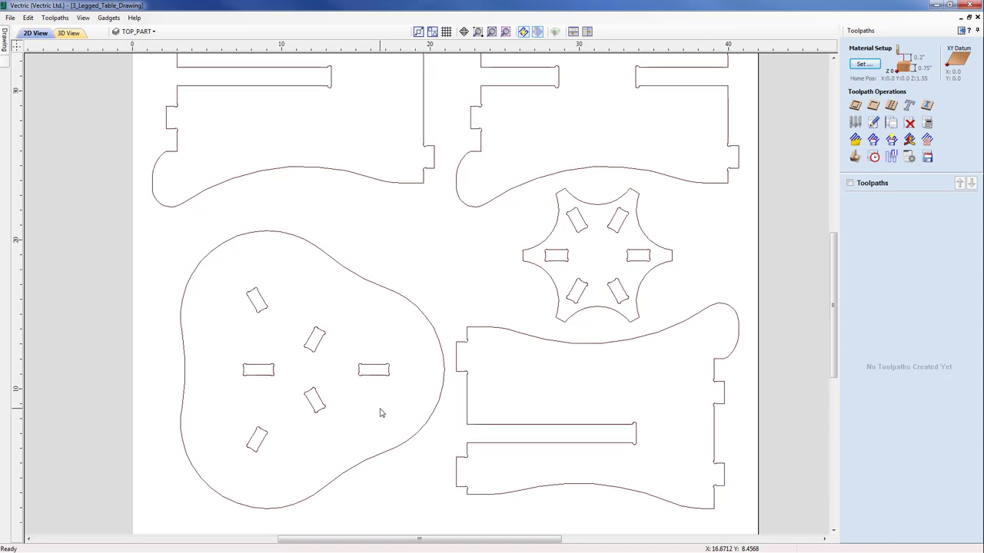
middle_drag(379, 413, 377, 412)
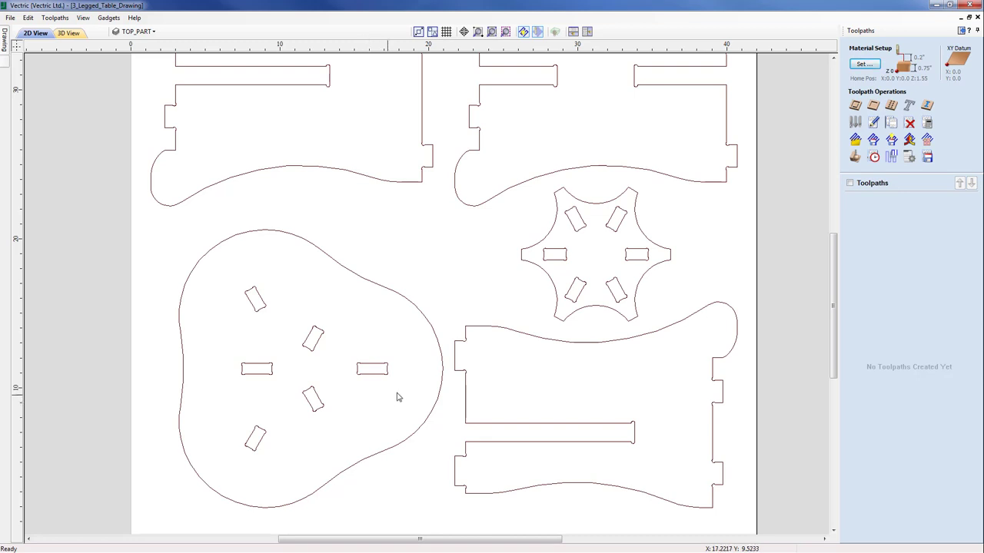
Step: Fit the whole sheet in view and select all 17 part vectors
click(492, 34)
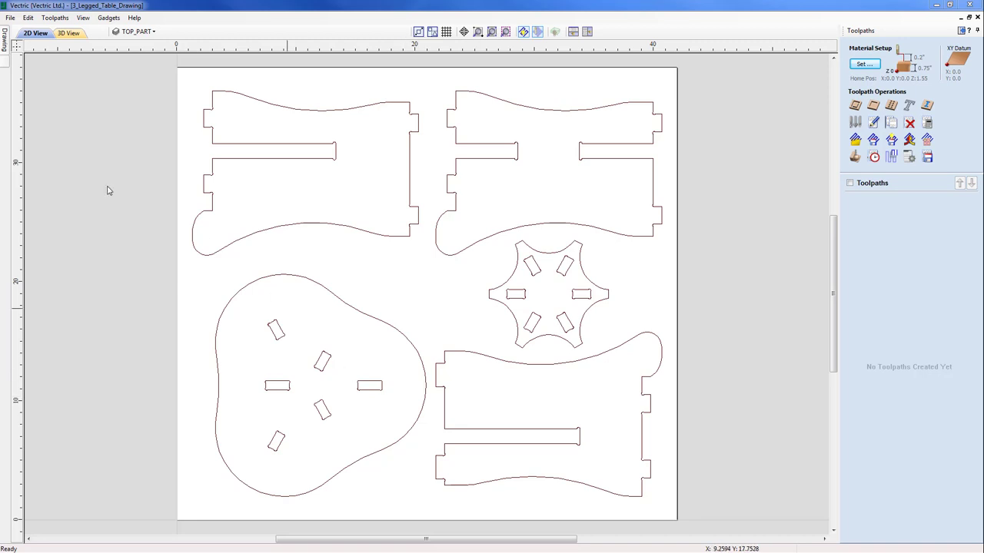
click(28, 17)
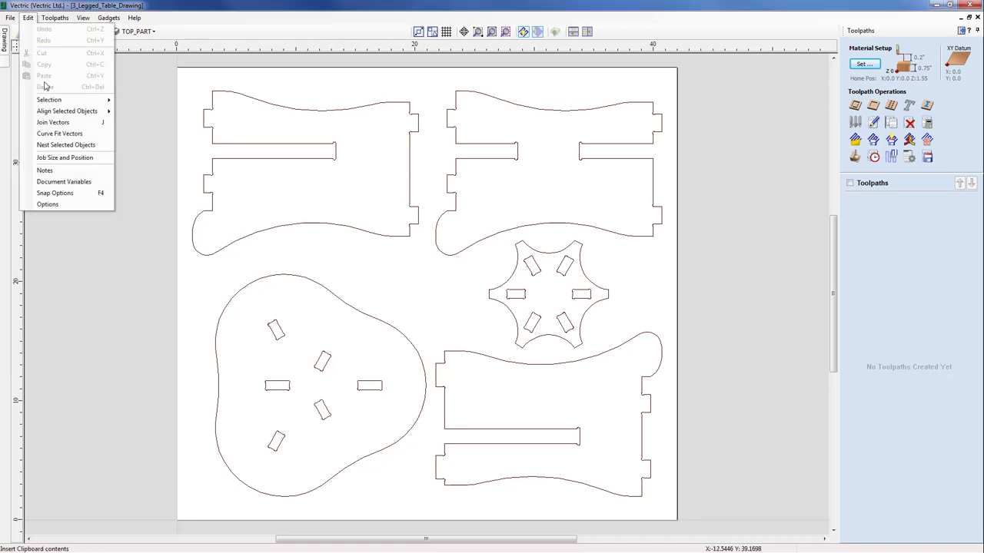
mouse_move(77, 100)
click(154, 102)
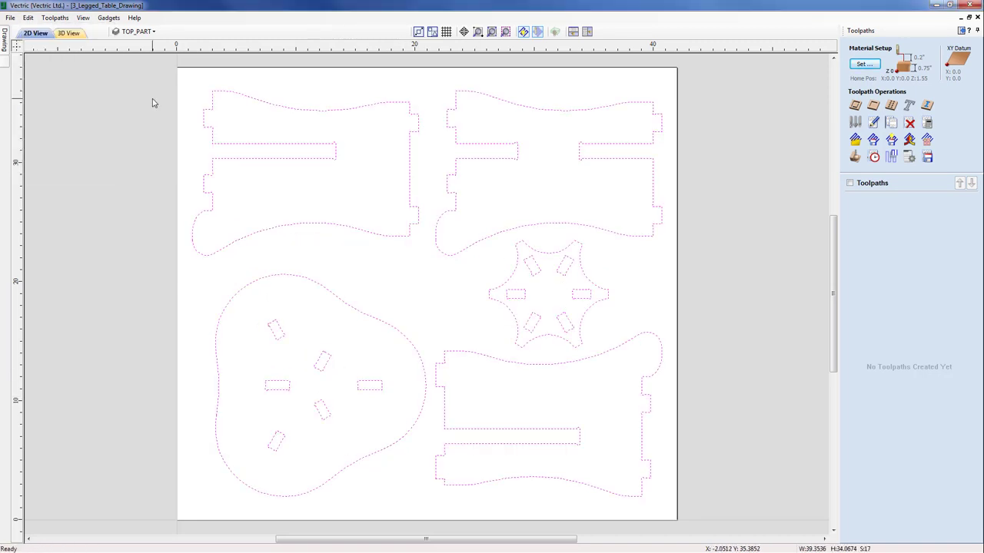
drag(716, 74, 187, 519)
click(160, 469)
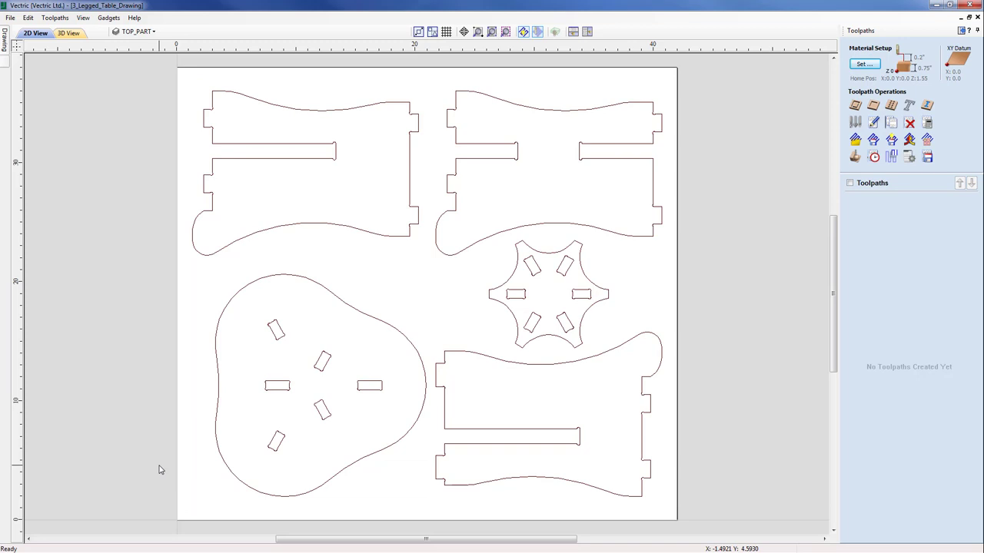
key(ctrl+a)
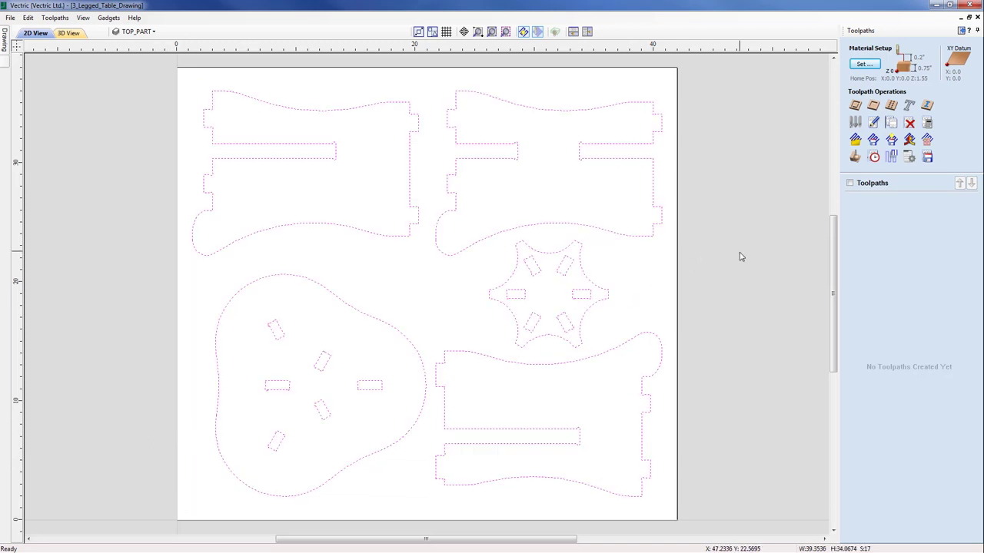
Step: Create a 2D profile toolpath with 0.0 start depth and 0.75-inch cut depth
click(857, 106)
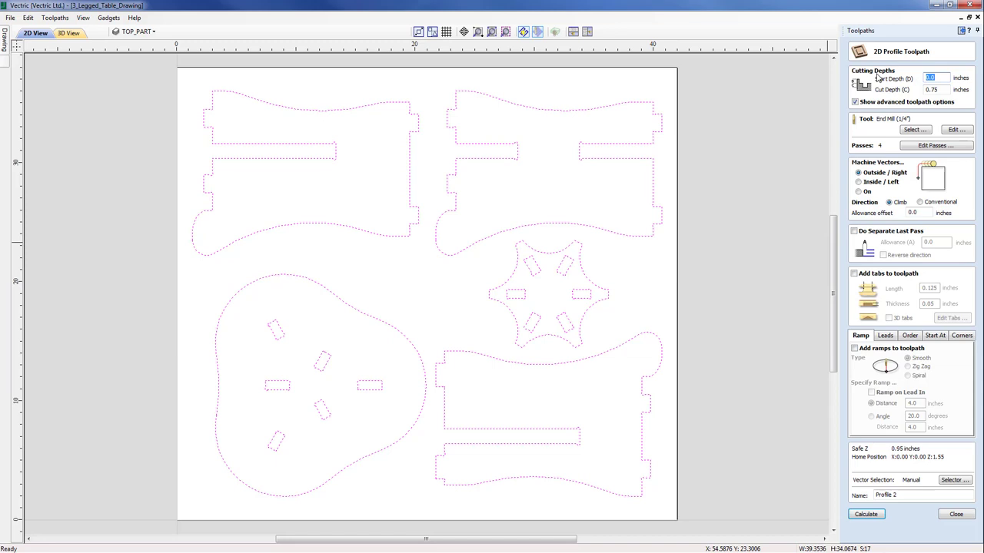
click(934, 78)
drag(939, 91, 915, 90)
click(915, 90)
Step: Choose the End Mill (1/4") from the Tool Database as the profile cutter
click(916, 130)
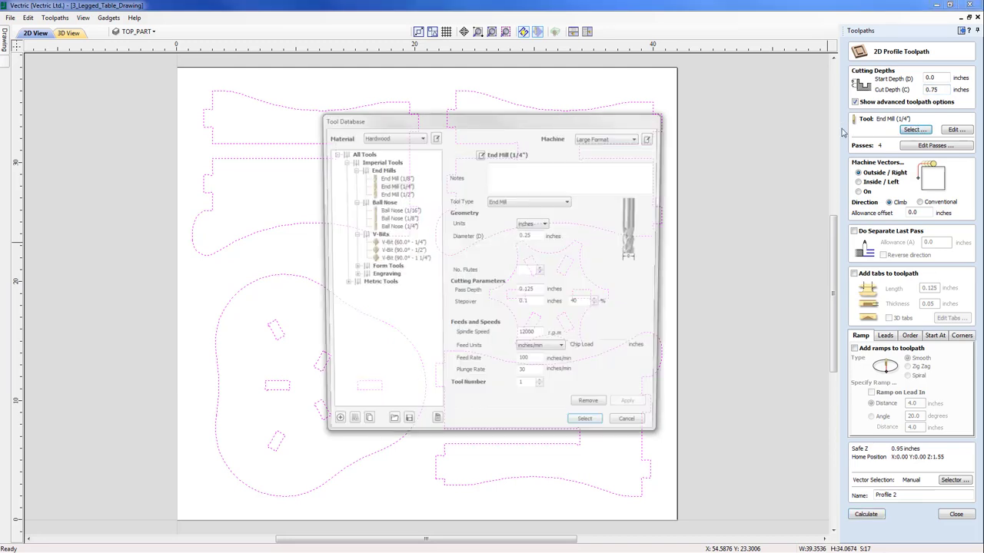
click(393, 186)
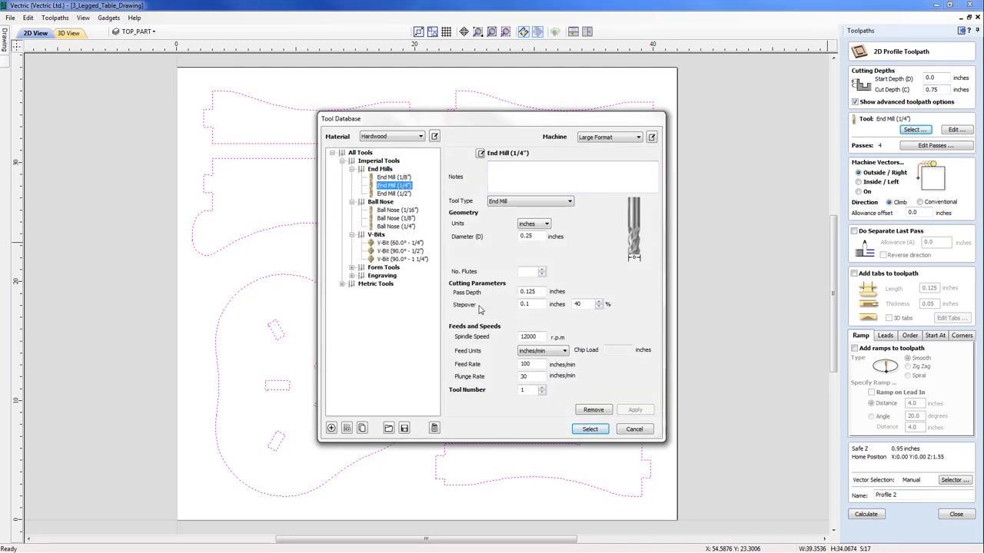
click(590, 430)
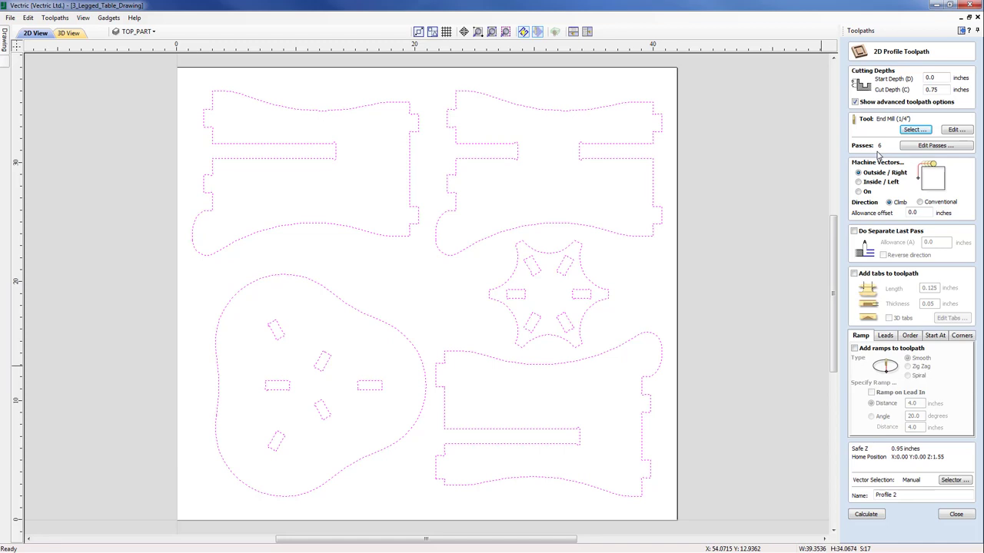
Step: Change the end mill's pass depth to 0.2 inches
click(960, 131)
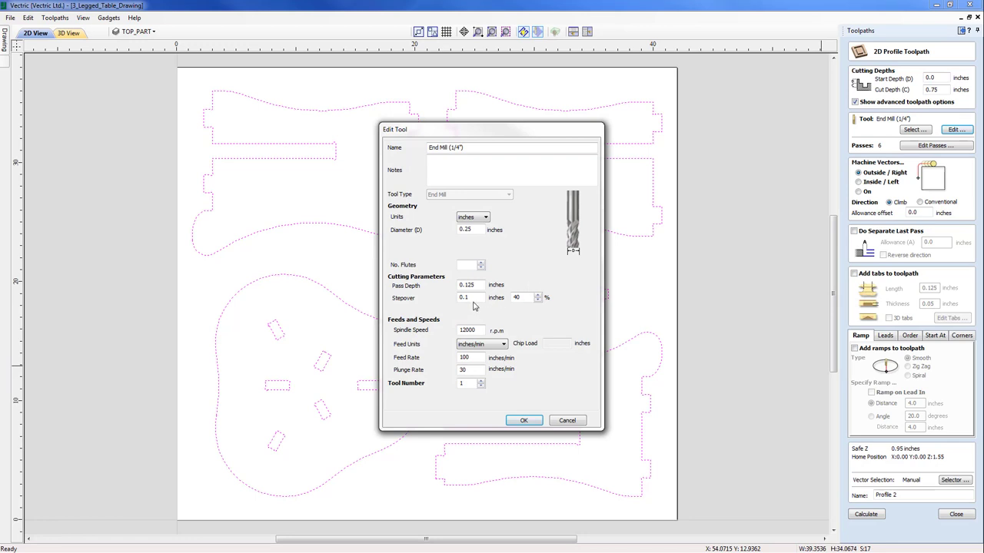
drag(475, 286, 464, 286)
text(2)
click(518, 421)
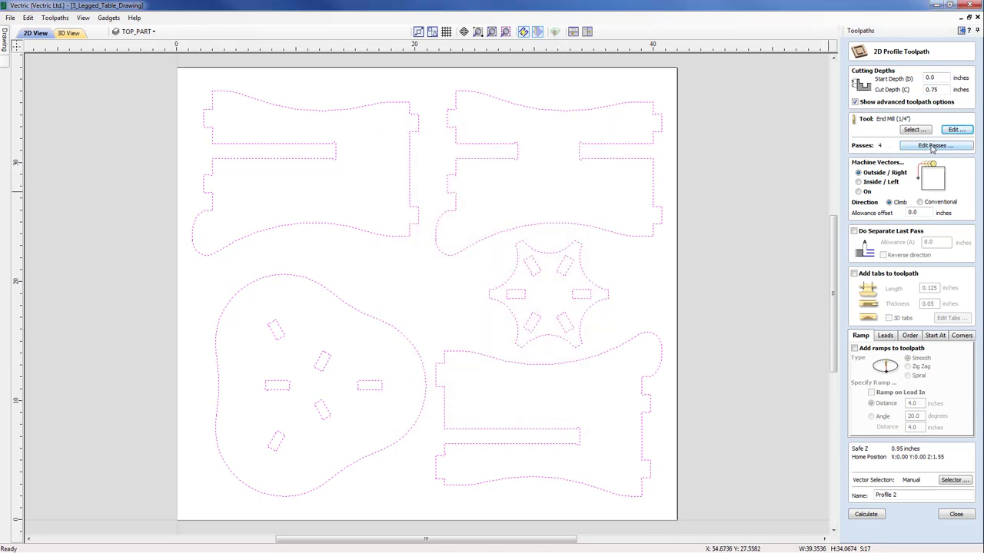
click(932, 146)
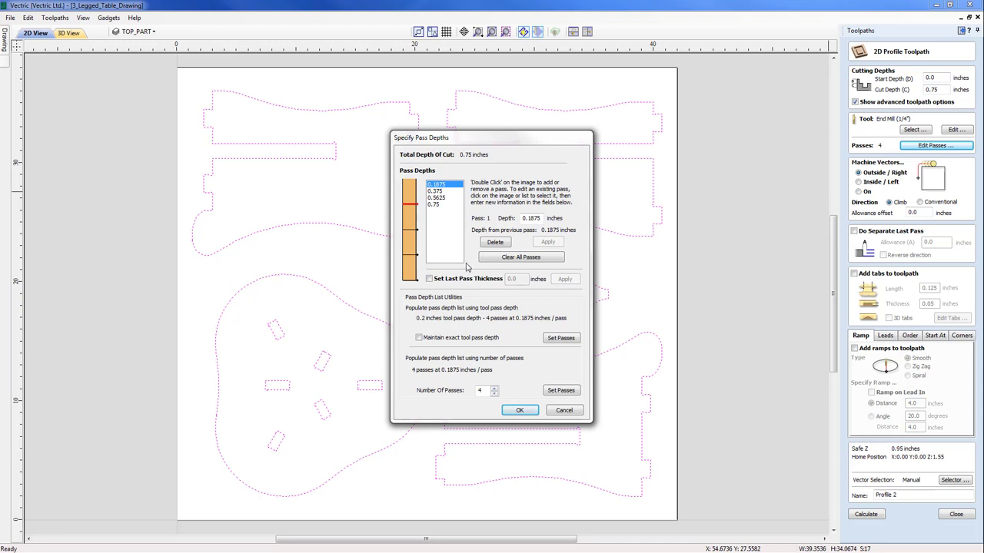
click(419, 338)
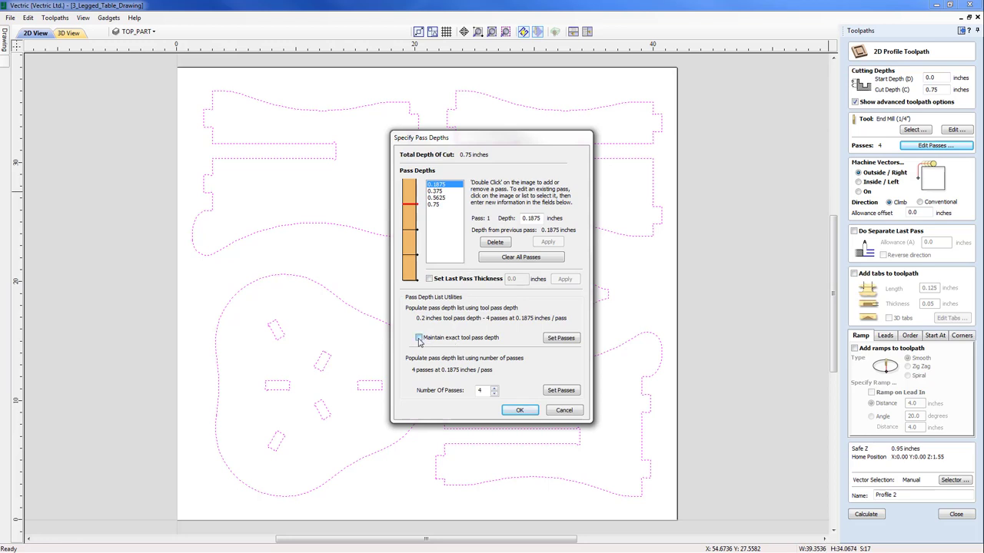
click(560, 338)
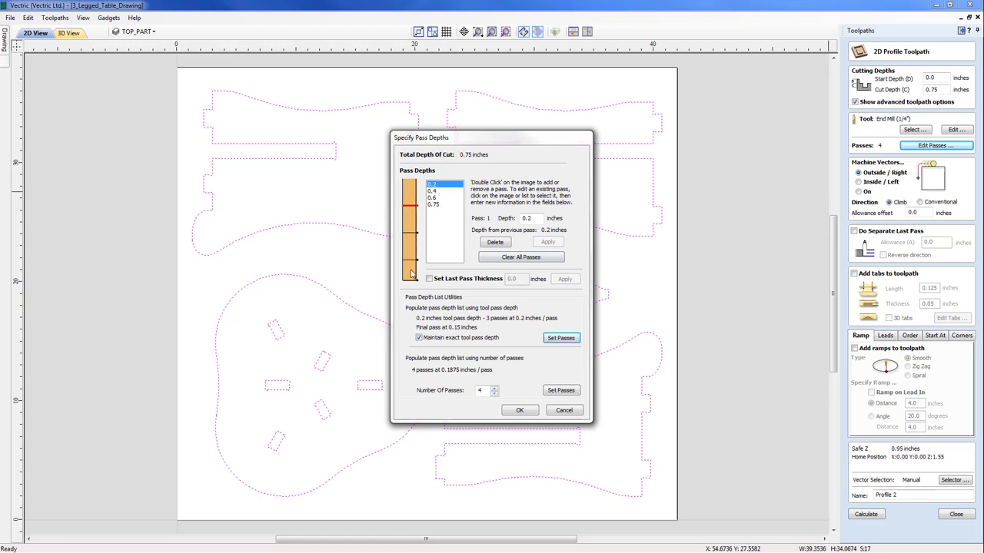
click(420, 338)
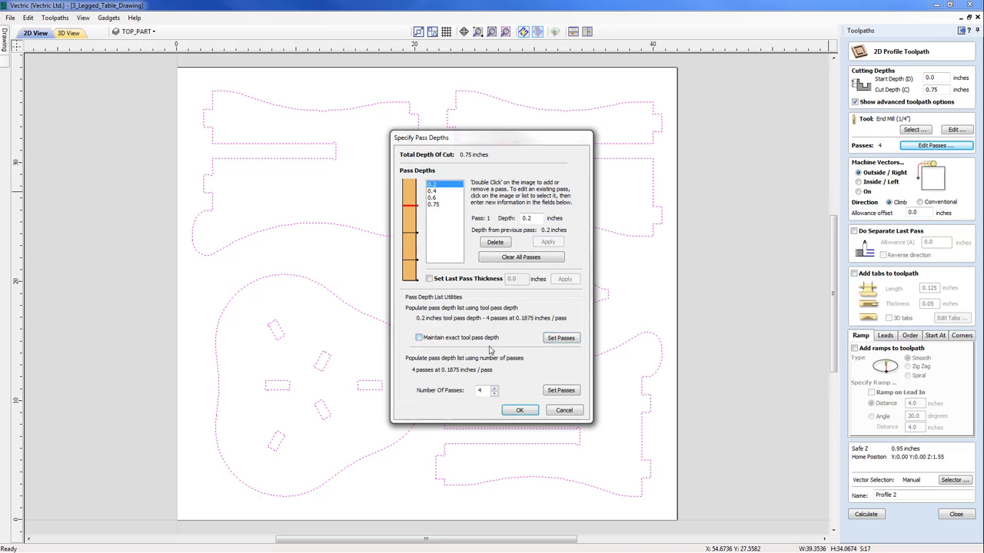
click(560, 338)
click(520, 409)
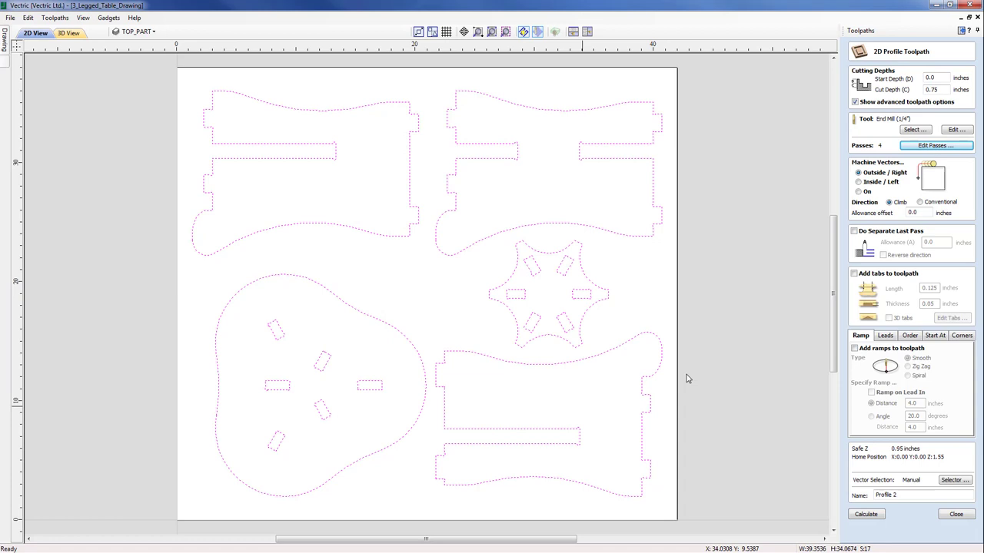
Step: Set the allowance offset to -.02 and rename the toolpath from Profile 2 to Cutout
click(922, 213)
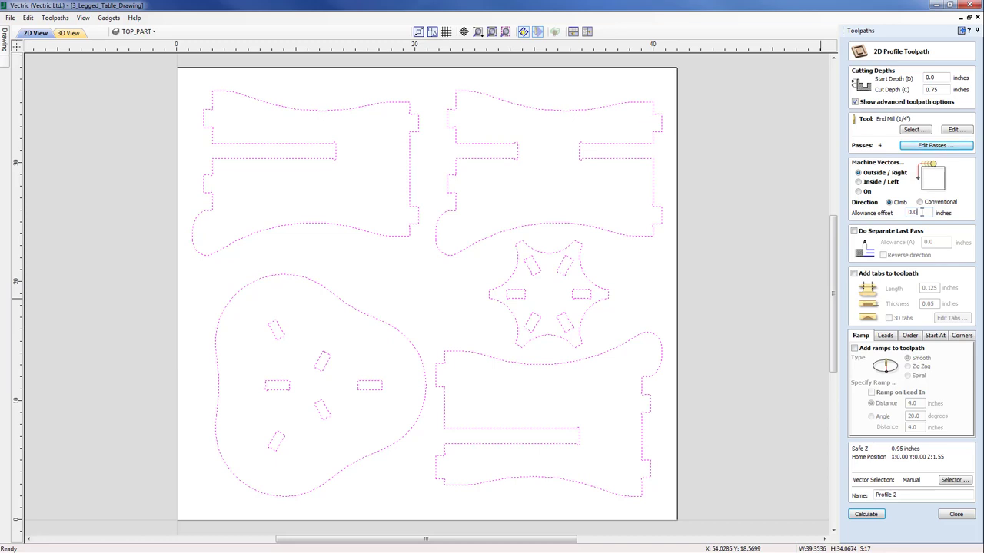
drag(921, 213, 904, 212)
text(-.02)
drag(896, 496, 875, 497)
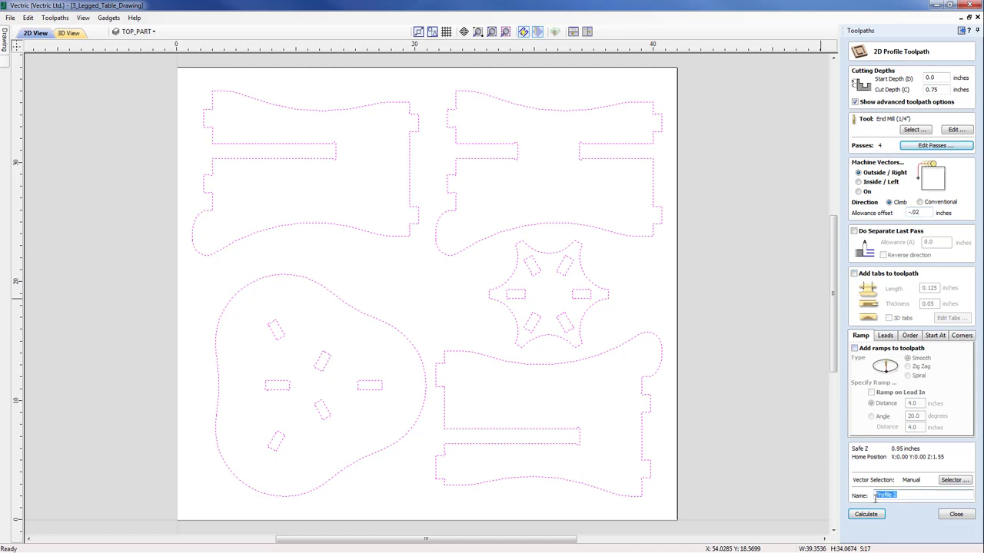
text(Cutout)
Step: Calculate the Cutout toolpath, stack the 2D and 3D views, and change the toolpath drawing style
click(867, 514)
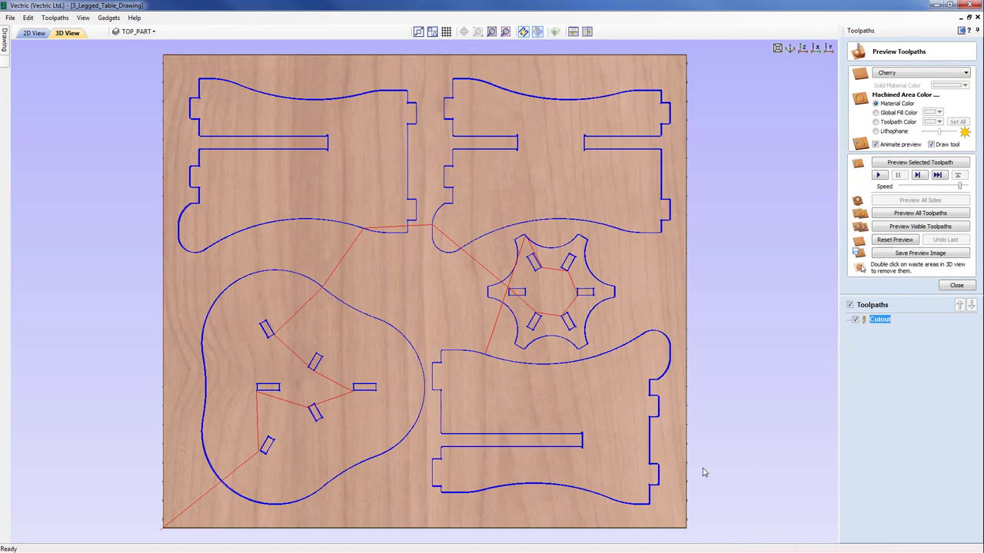
click(574, 32)
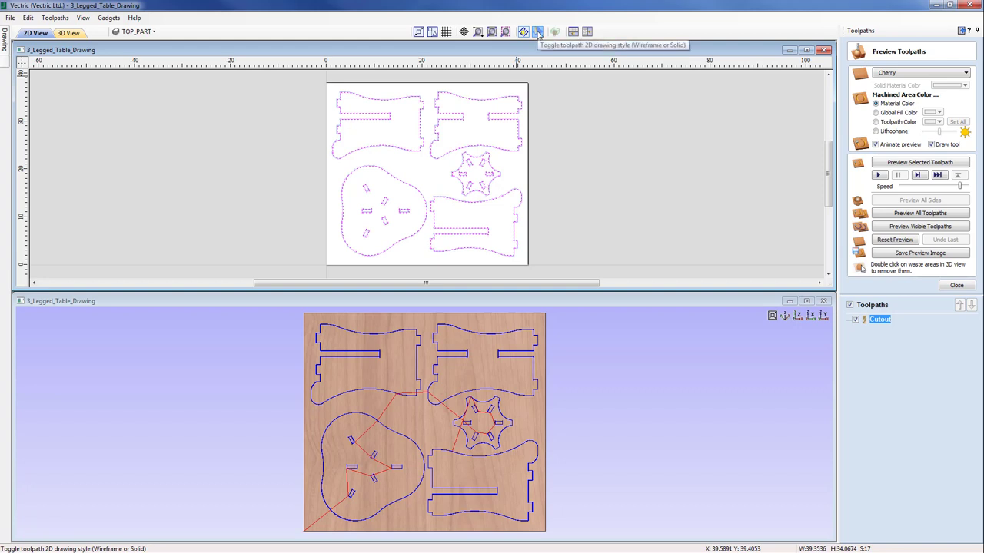
click(538, 34)
scroll(513, 170, up, 3)
scroll(513, 170, up, 4)
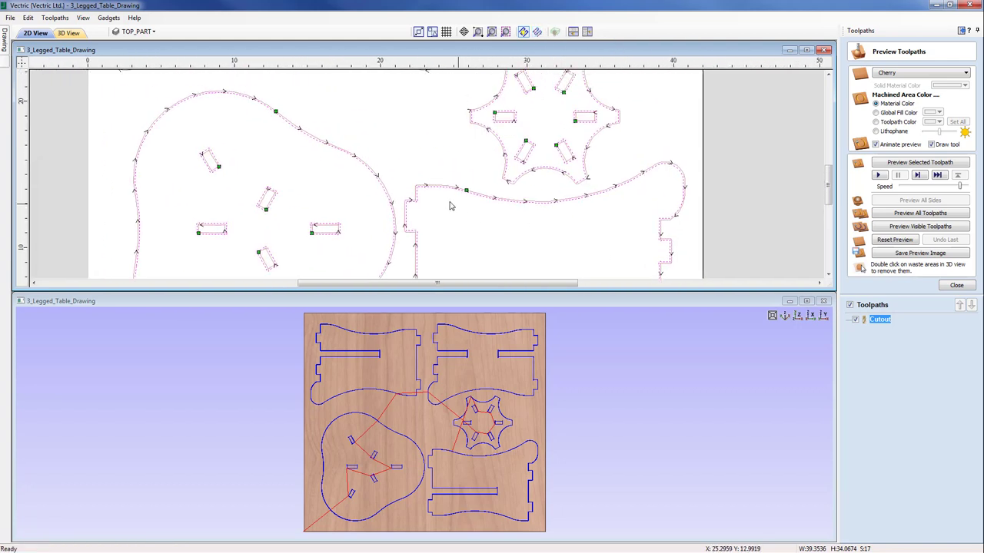
scroll(520, 202, up, 3)
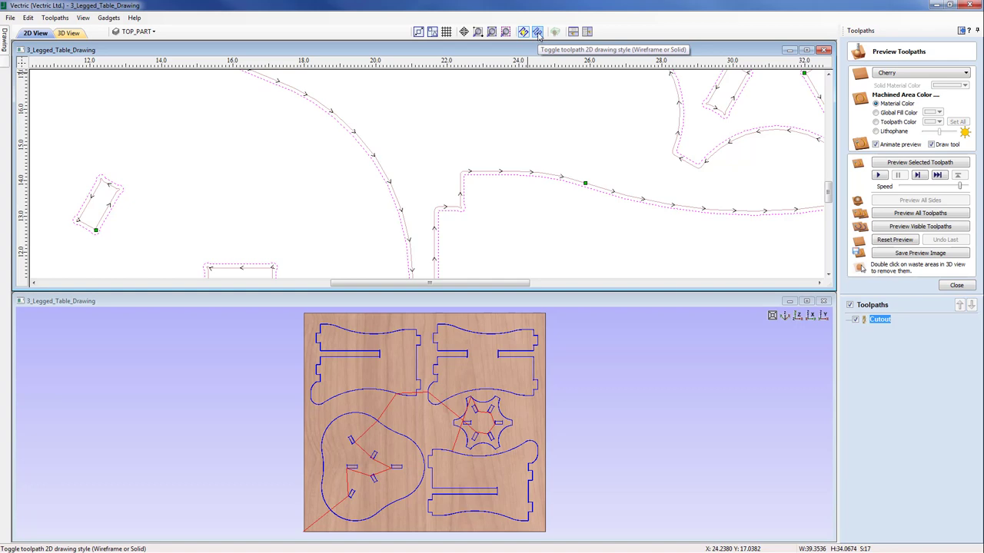
Step: Draw toolpaths as solid bands, inspect them around the slots, and tilt the 3D board
click(537, 32)
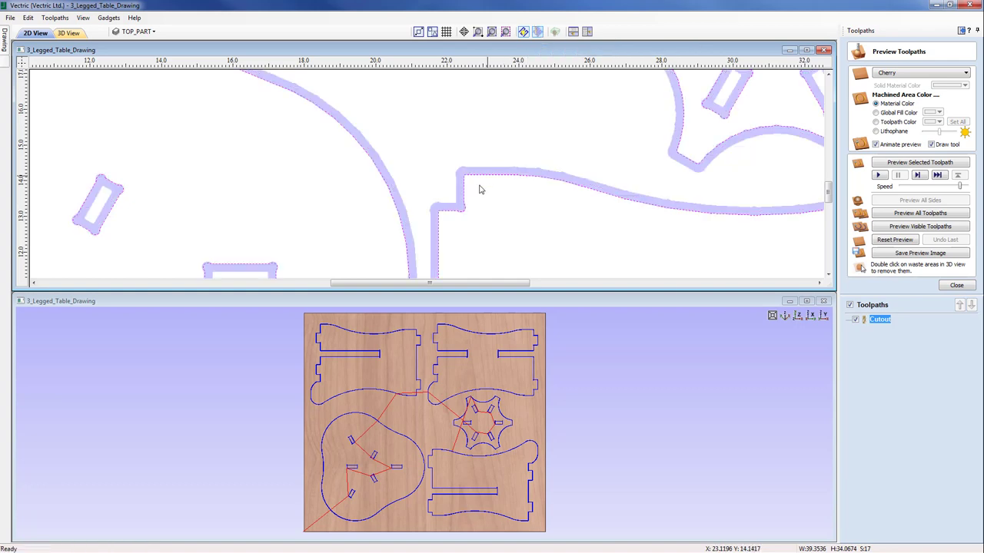
scroll(466, 185, up, 5)
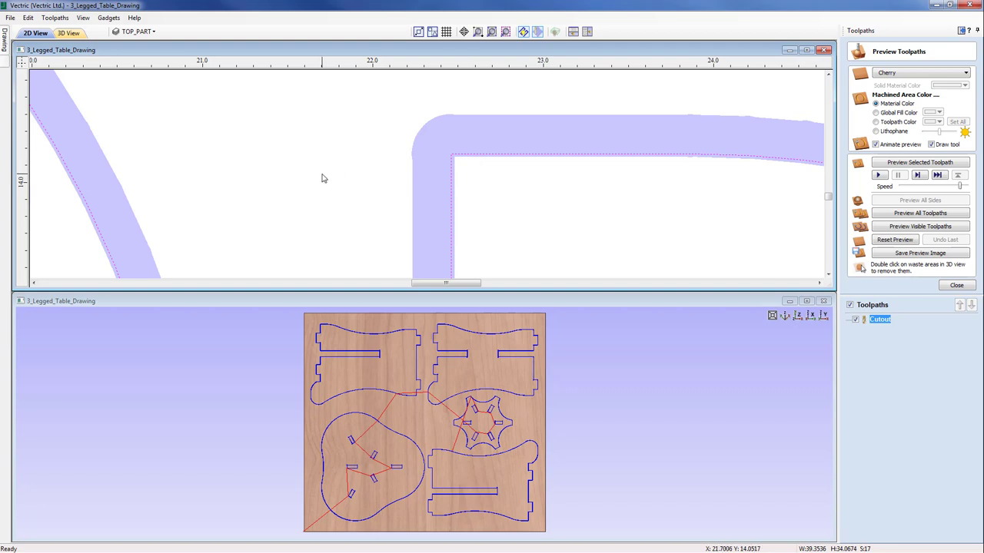
scroll(348, 175, down, 5)
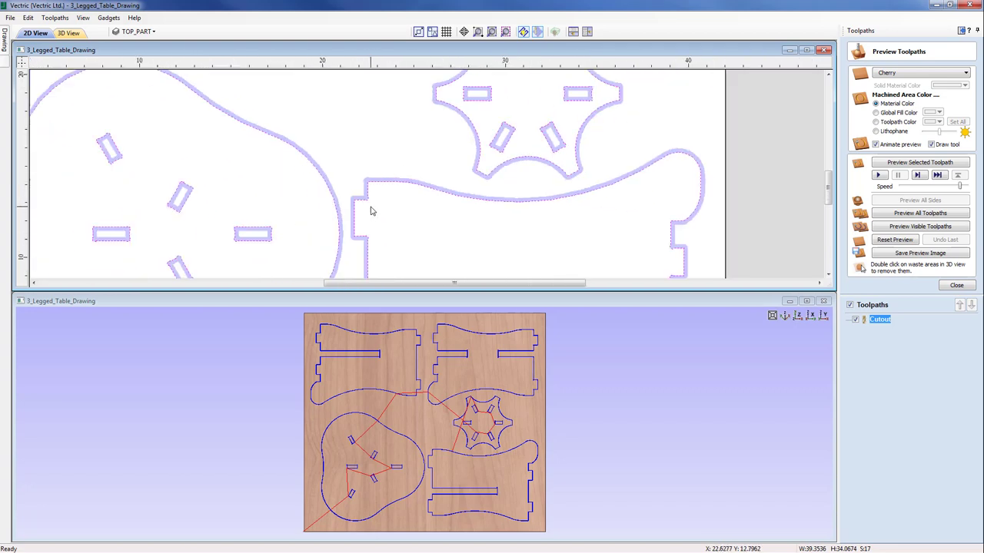
mouse_move(372, 212)
middle_down()
mouse_move(476, 204)
mouse_move(454, 194)
middle_up()
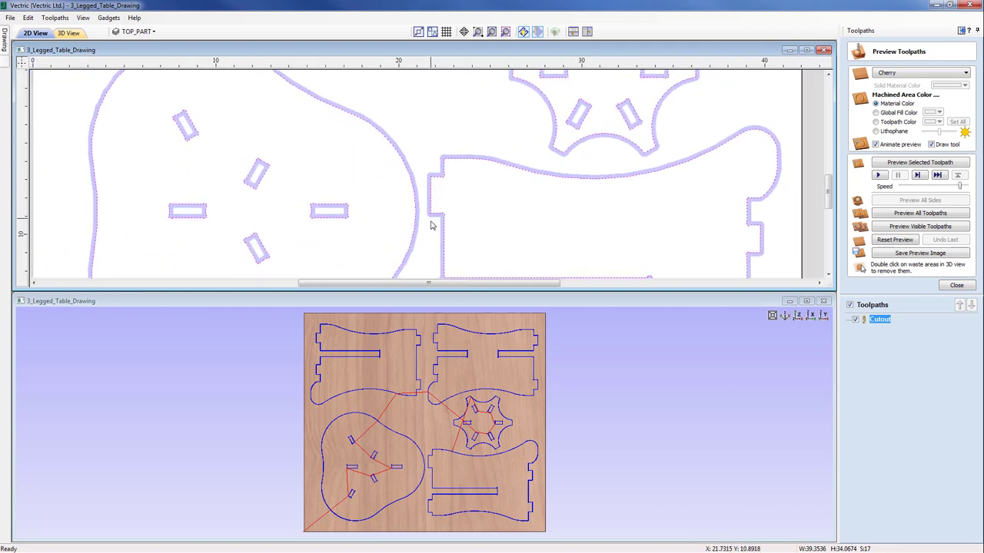
mouse_move(431, 225)
middle_down()
mouse_move(472, 220)
mouse_move(446, 213)
middle_up()
scroll(441, 218, up, 6)
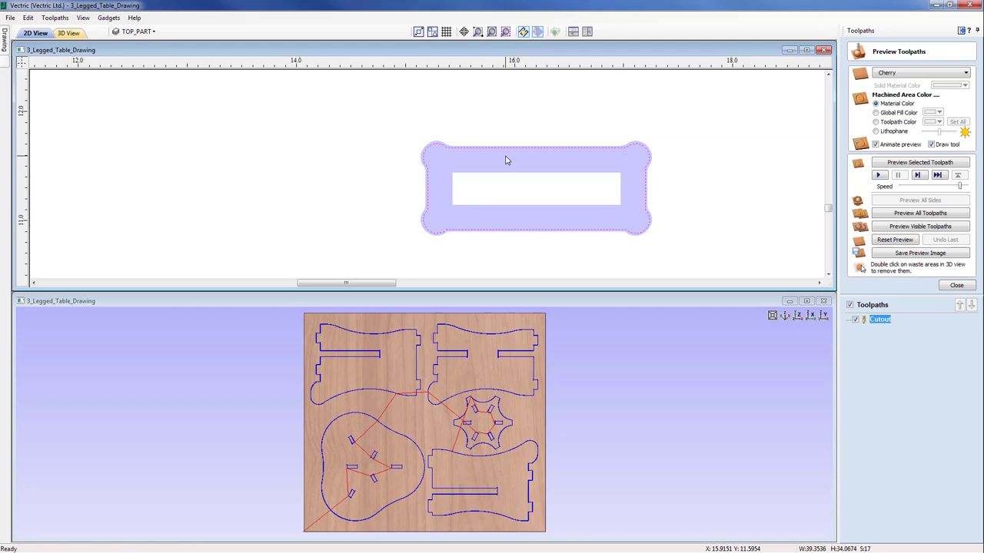
scroll(506, 160, down, 10)
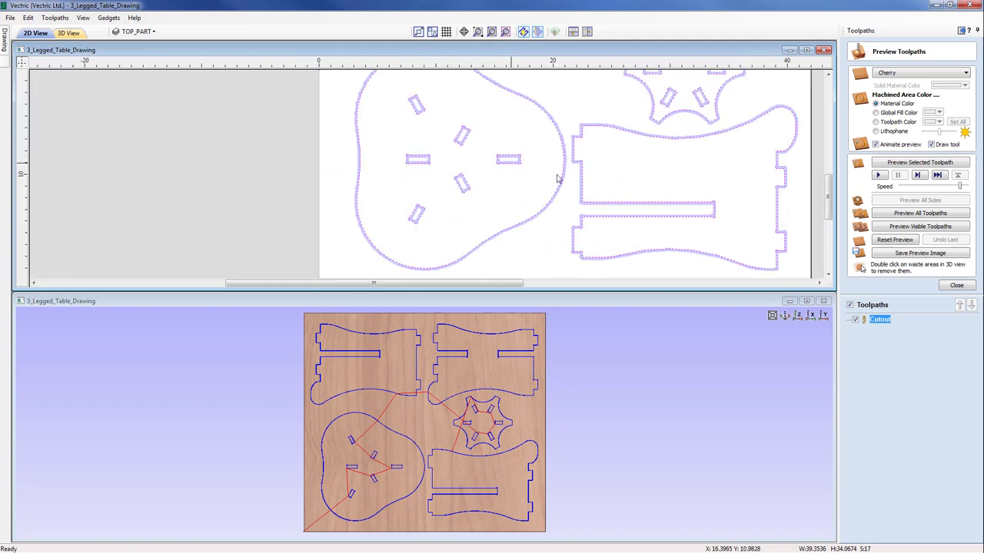
mouse_move(566, 181)
middle_down()
mouse_move(479, 164)
mouse_move(423, 178)
middle_up()
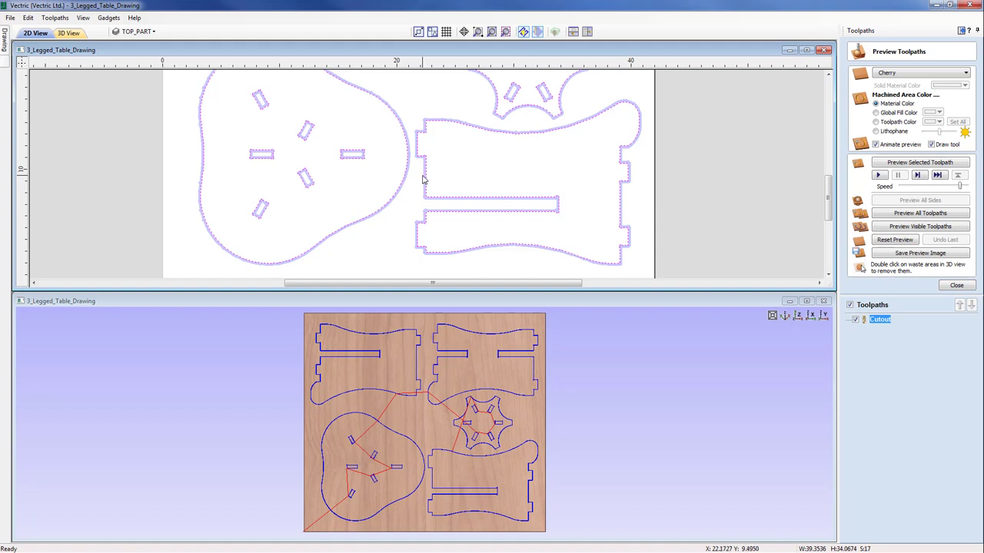
drag(515, 438, 545, 395)
Step: Maximize the 3D view and play the Cutout toolpath simulation
click(806, 301)
scroll(578, 330, up, 3)
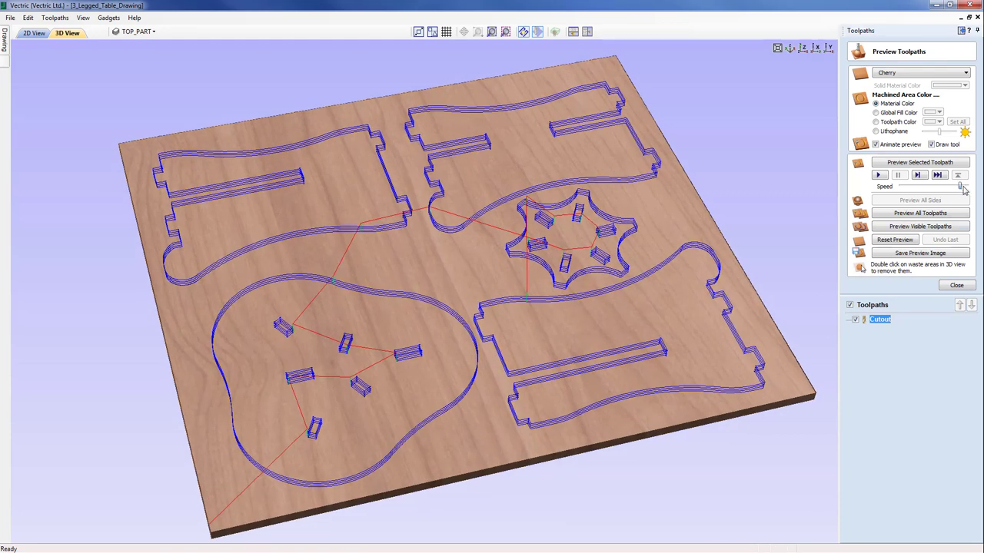
click(878, 176)
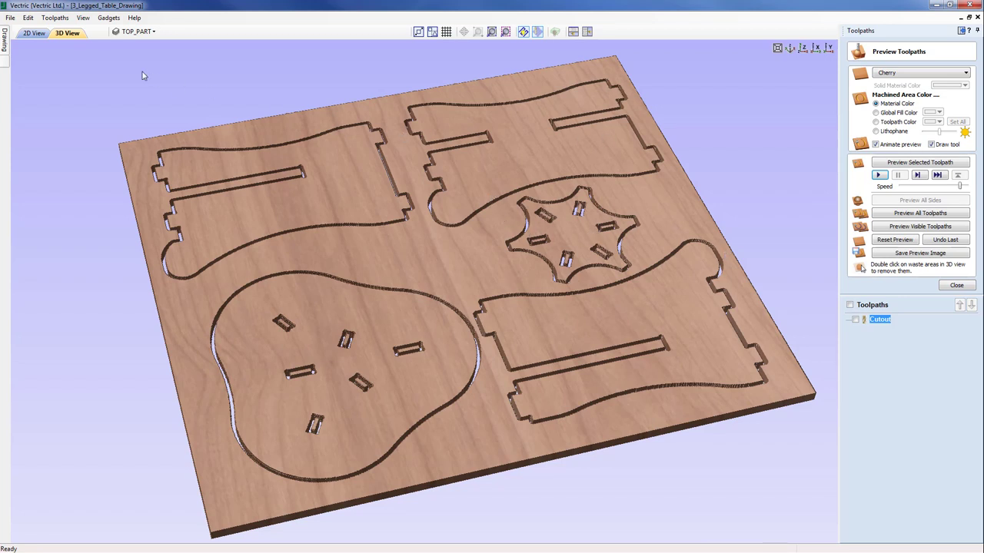
Step: In the 2D drawing, show the Cutout toolpath as wireframe with direction arrows
click(43, 34)
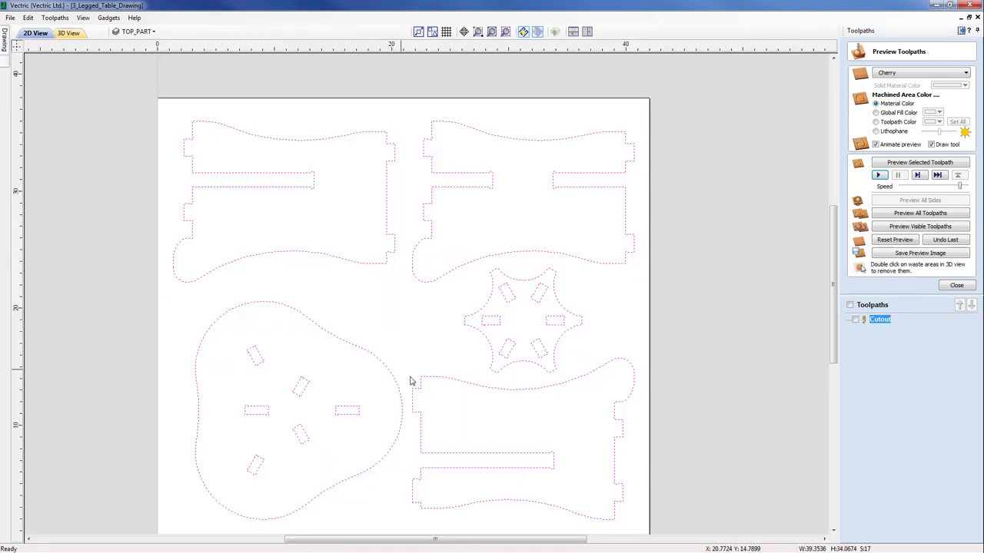
scroll(407, 407, up, 2)
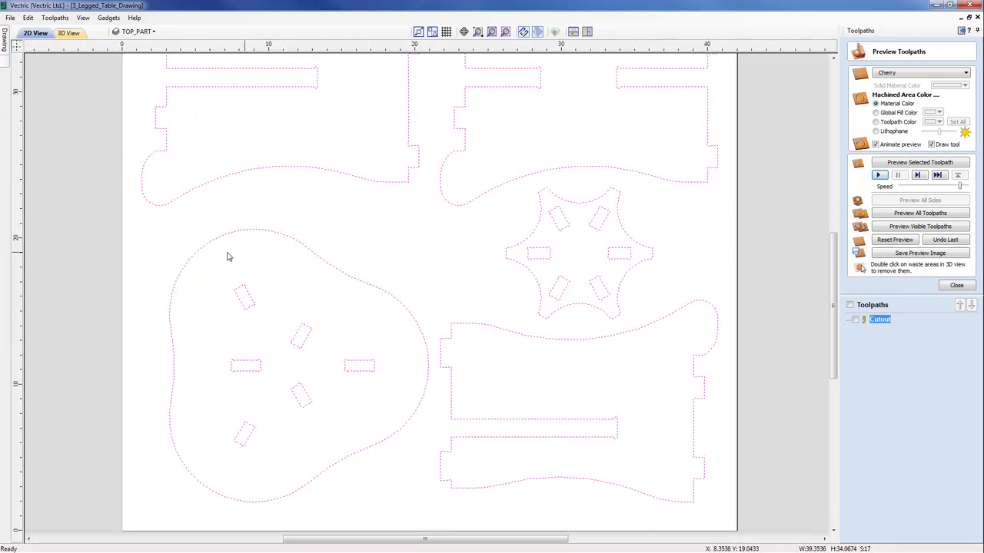
click(856, 320)
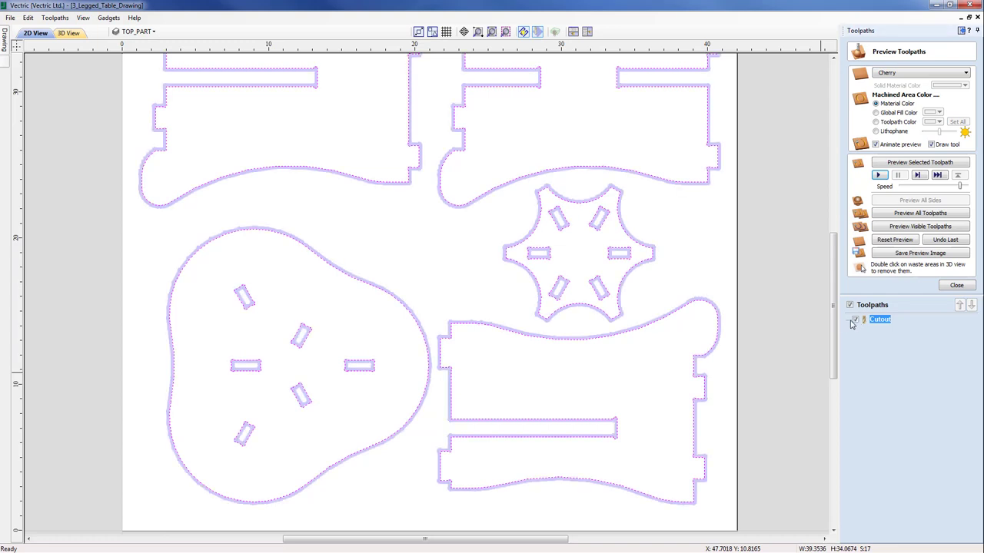
click(538, 32)
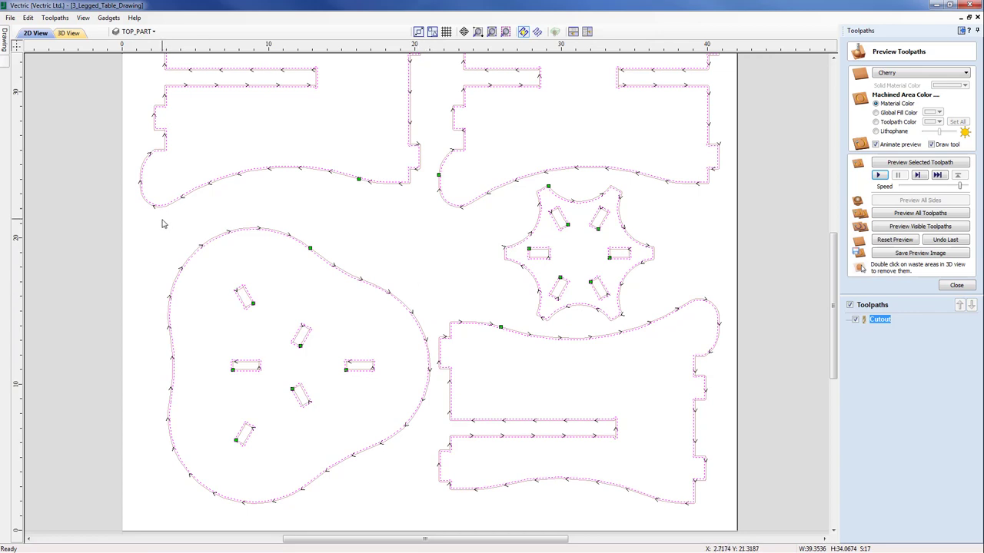
Step: Select the round tabletop and its slots and nudge them left three times
drag(148, 221, 432, 521)
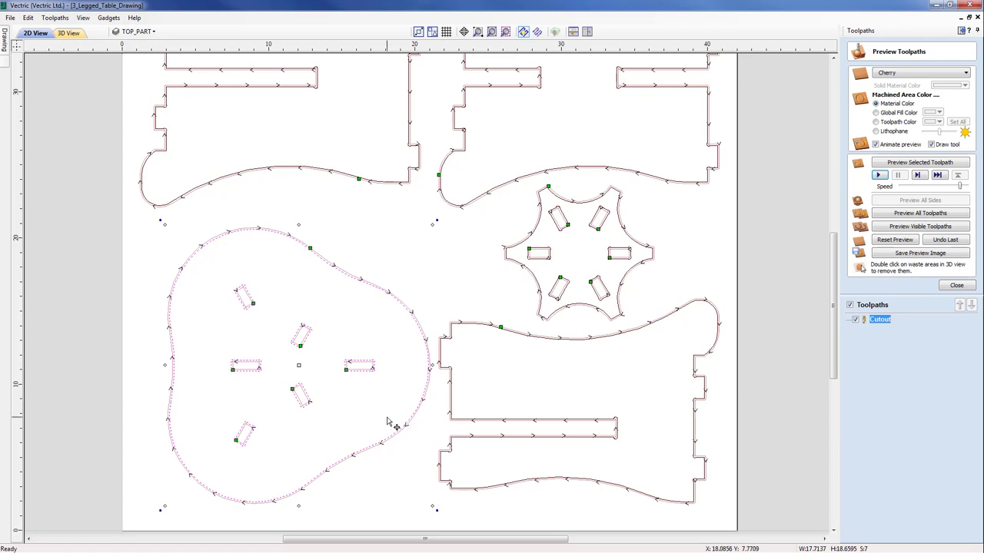
drag(300, 364, 296, 367)
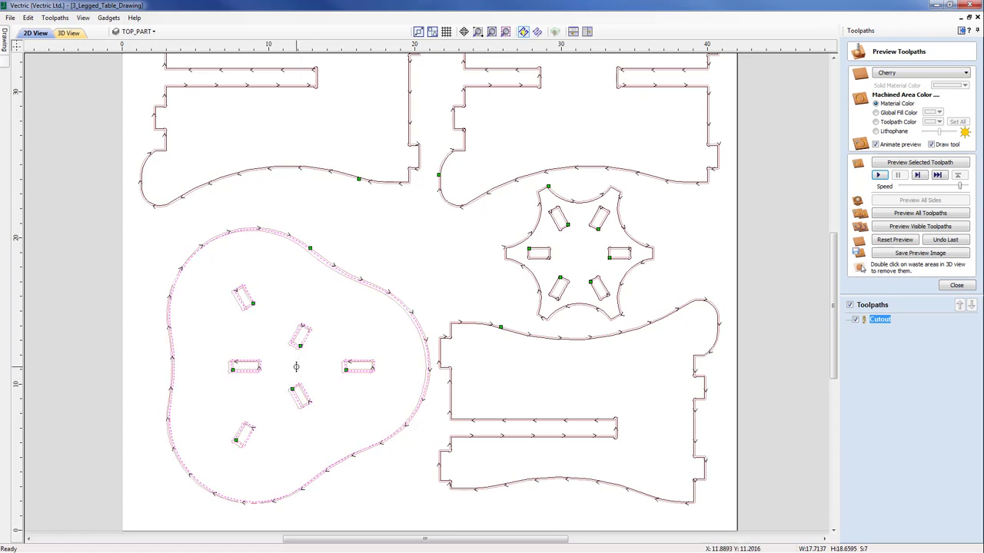
key(Left)
key(Left)
key(Left)
key(Left)
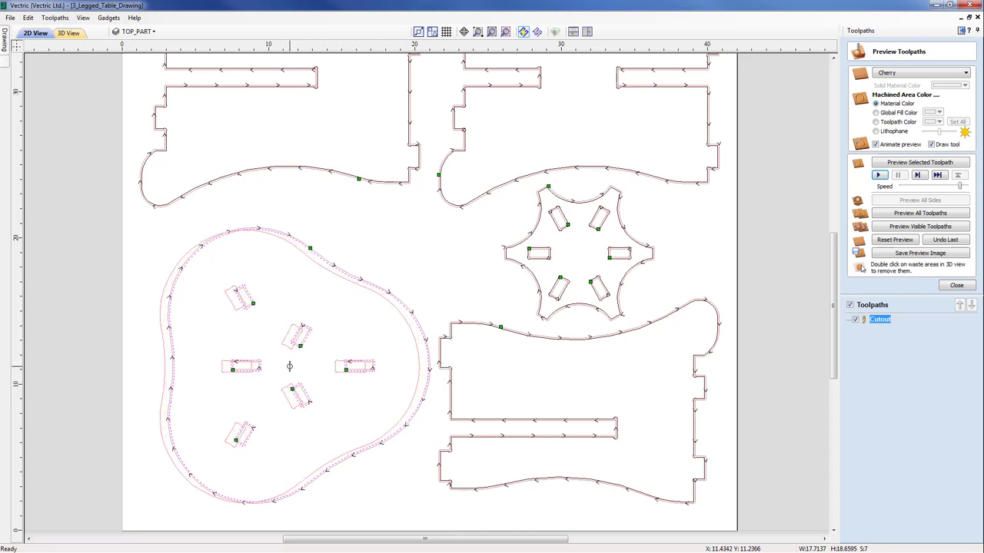
key(Left)
key(Left)
key(Left)
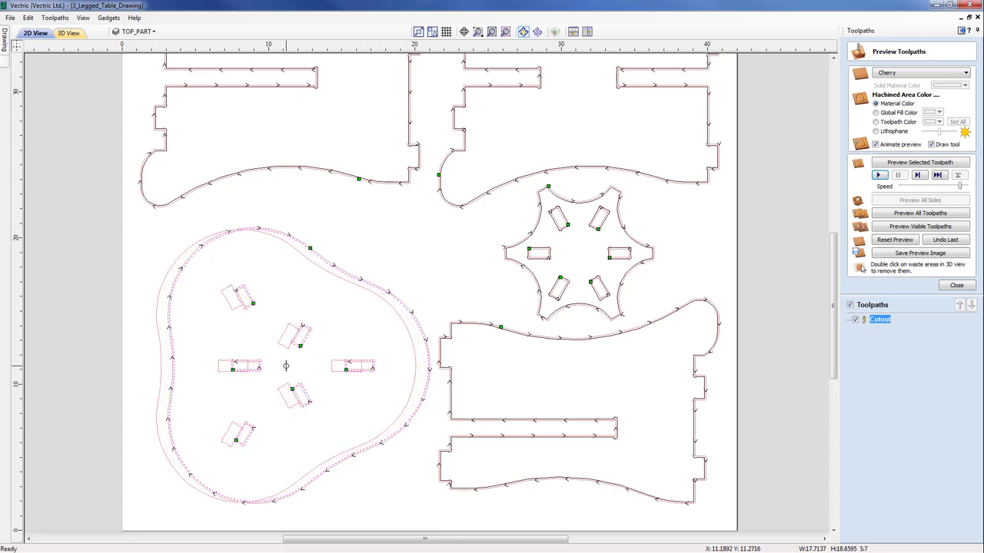
key(Left)
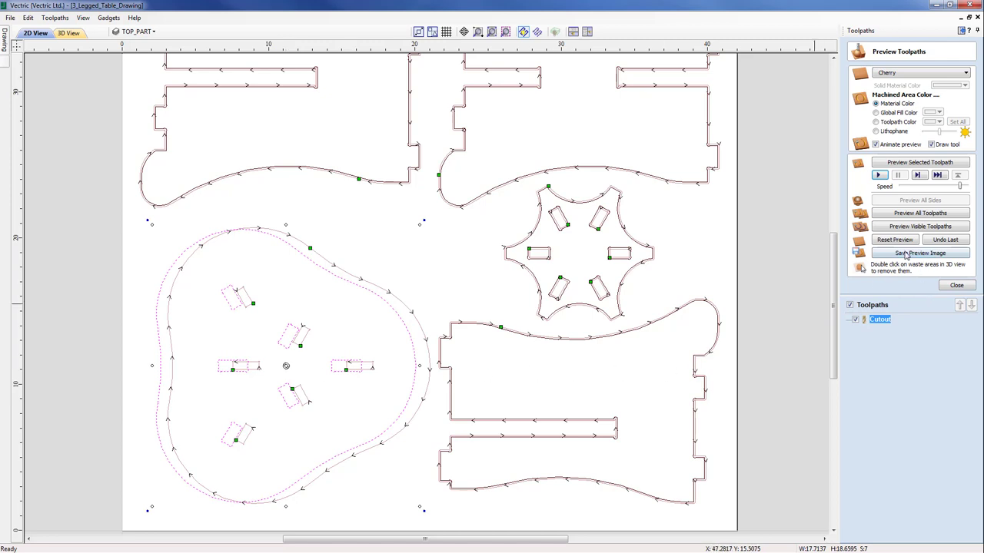
Step: Recalculate the Cutout toolpath for the moved tabletop, then reset and replay its cutting simulation
click(952, 286)
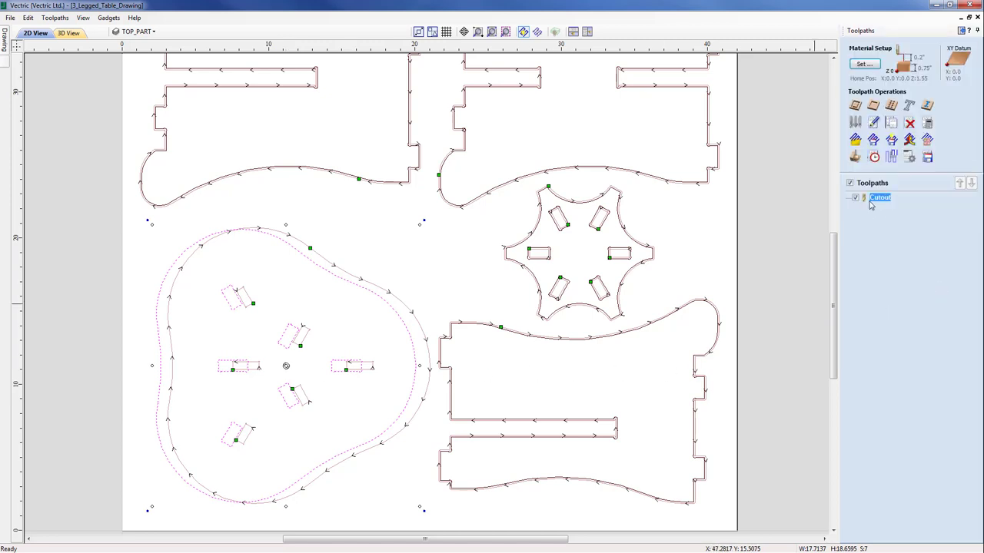
double_click(866, 199)
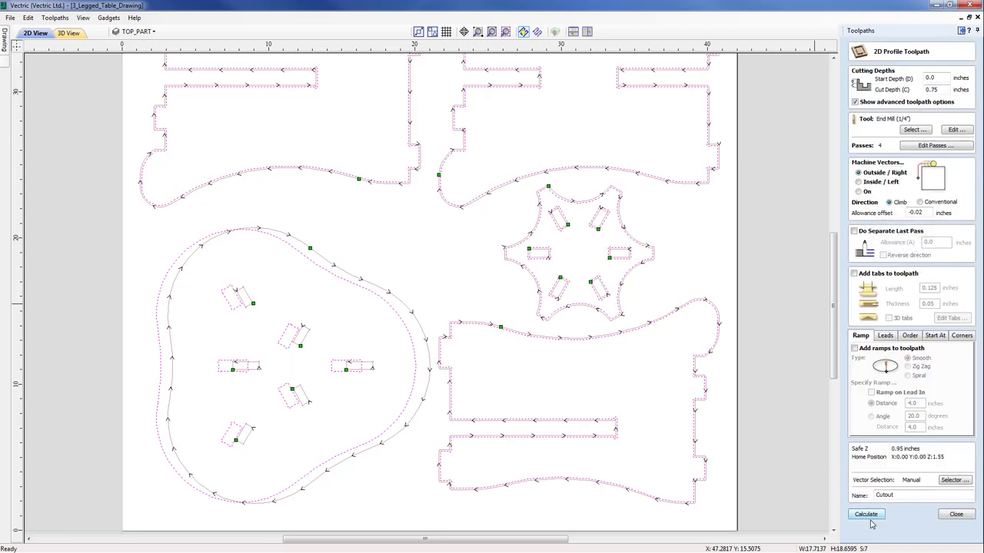
click(866, 514)
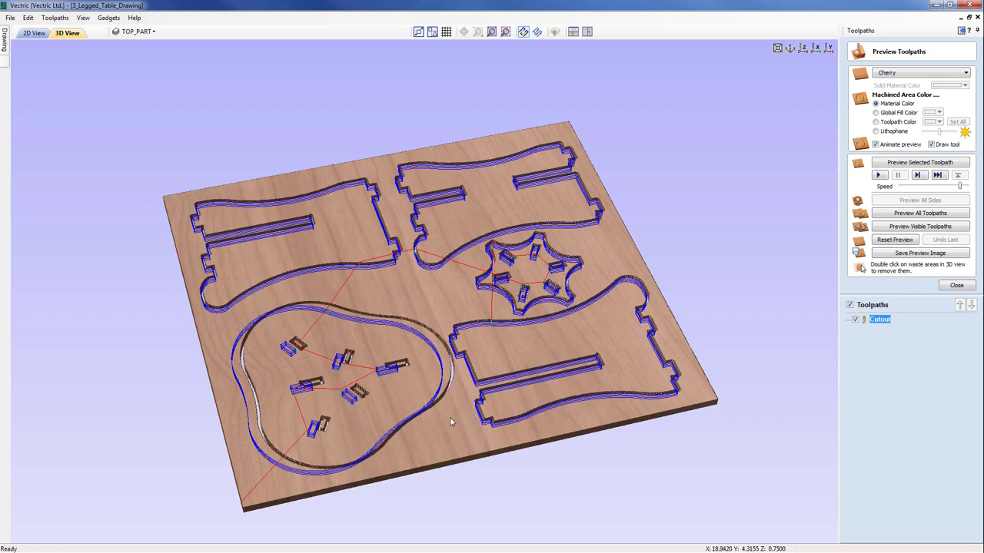
click(891, 242)
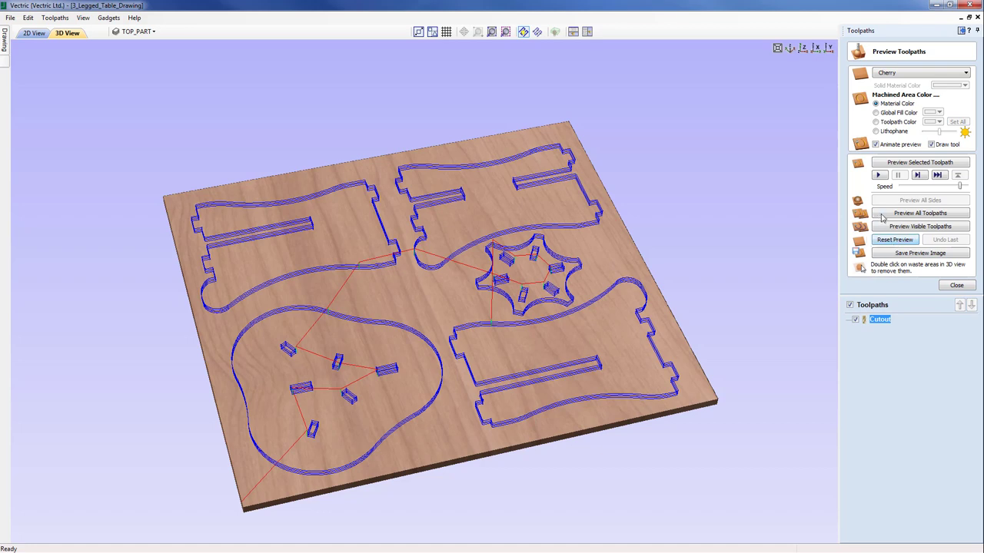
click(880, 175)
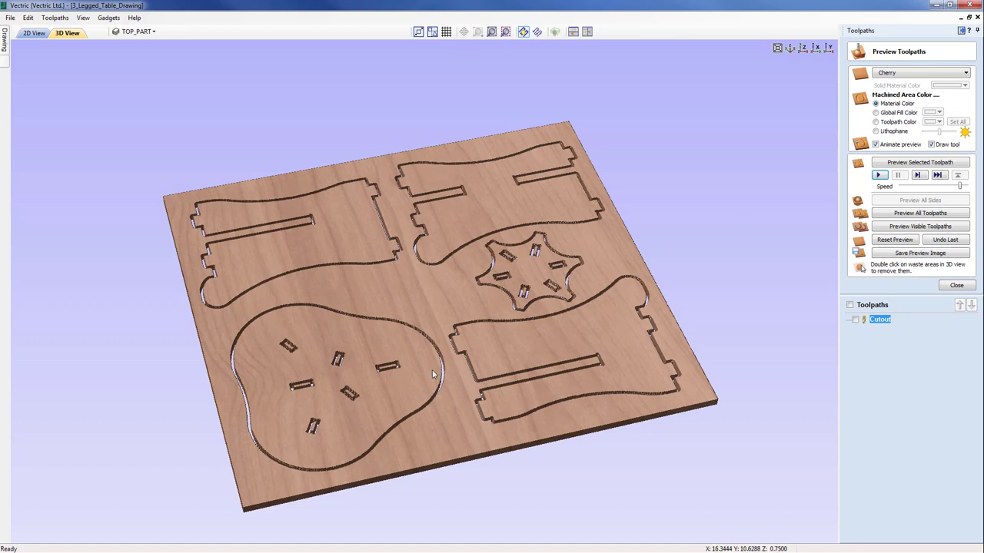
Step: Orbit, zoom and pan the 3D view to inspect the cut tabletop and slotted parts
drag(450, 367, 395, 392)
scroll(400, 378, up, 5)
middle_drag(400, 378, 458, 295)
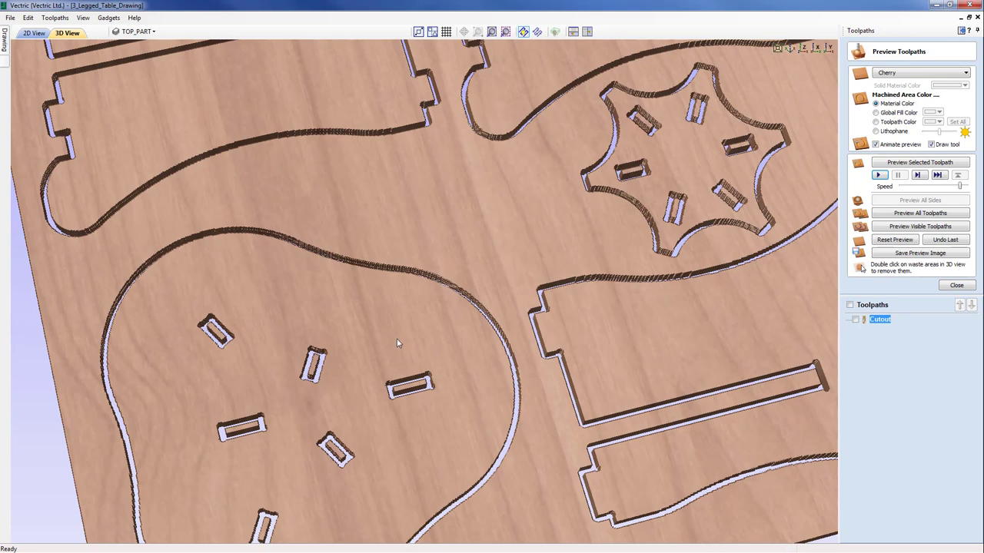
Step: Restore the stacked 2D/3D layout with a top-down 3D view and close the preview
click(573, 31)
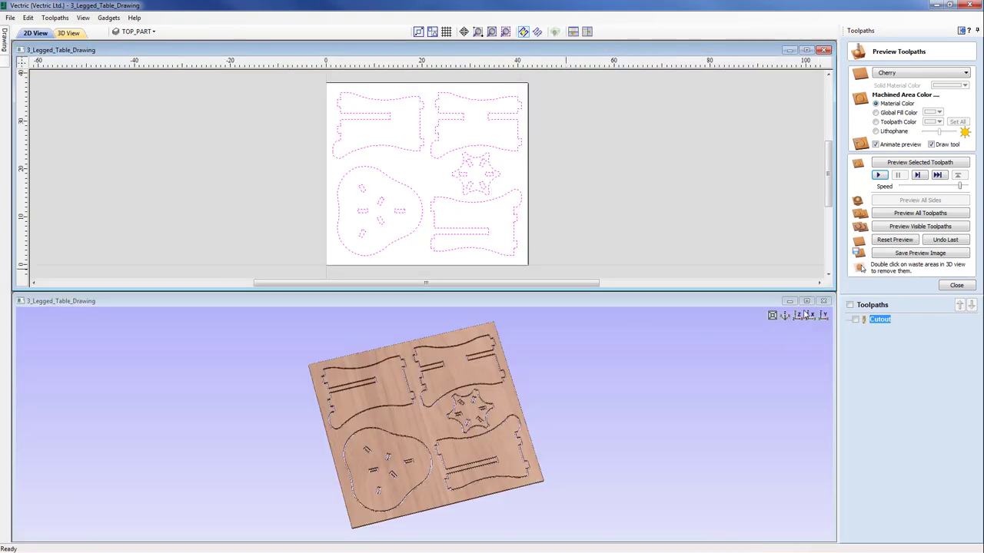
click(799, 316)
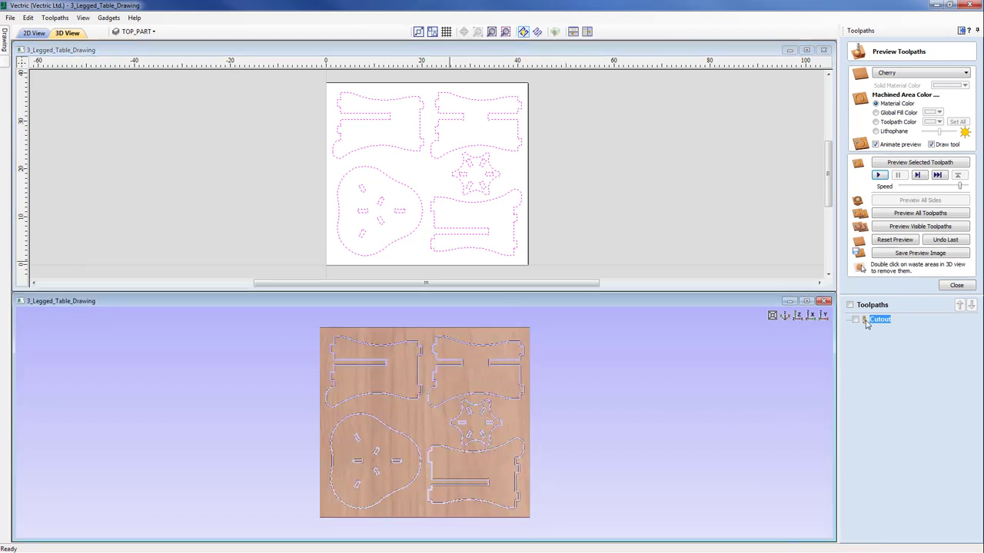
mouse_move(866, 324)
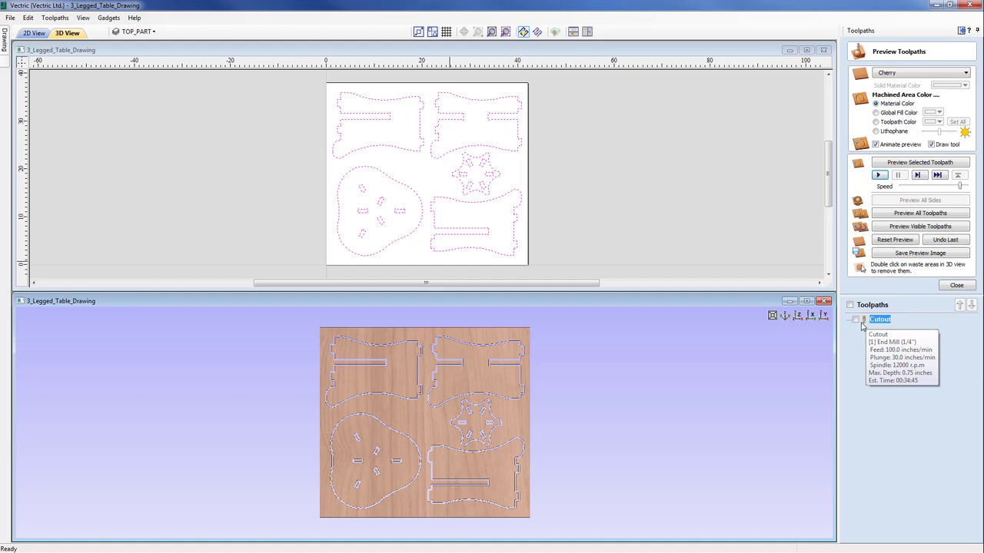
click(956, 286)
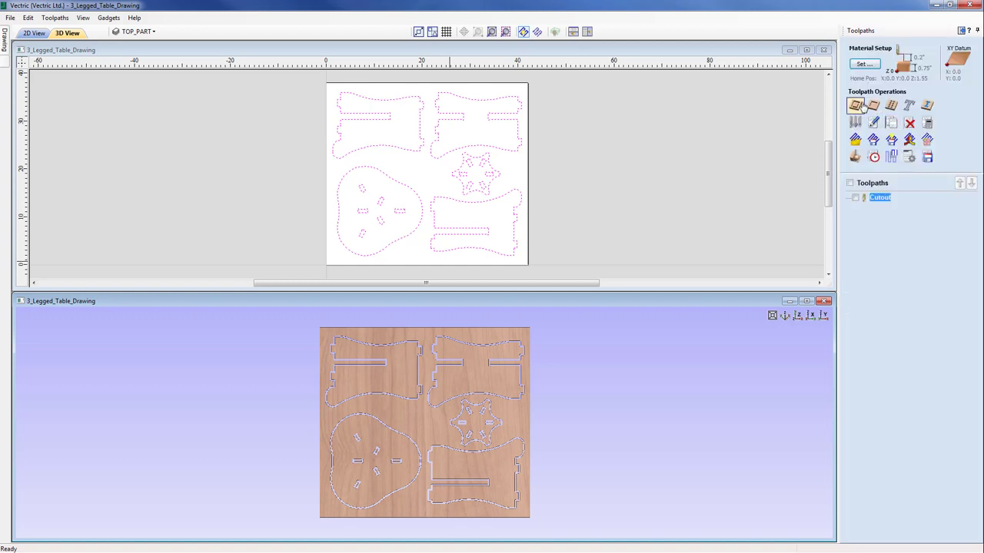
Step: Start a new pocket toolpath and box-select the slots in the round tabletop and star part
click(873, 106)
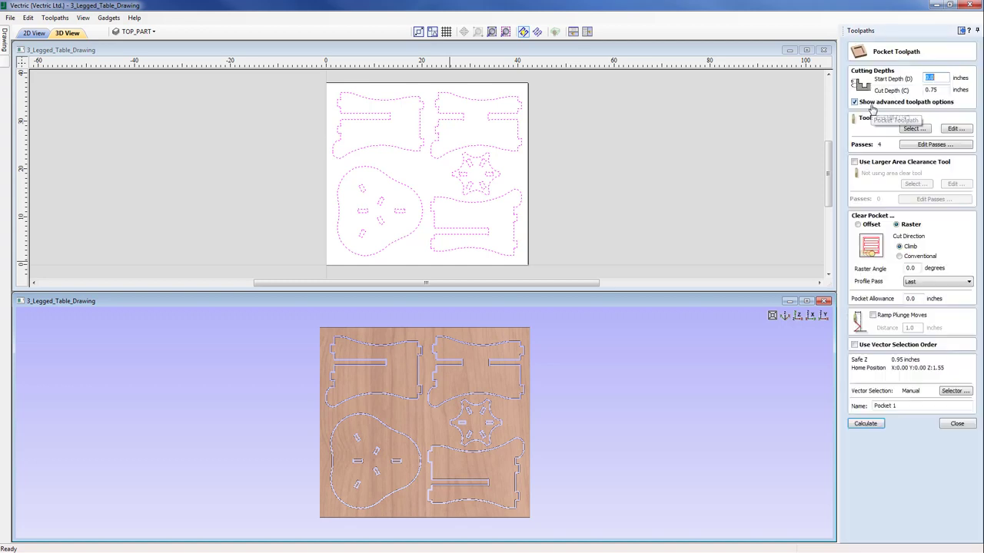
click(423, 214)
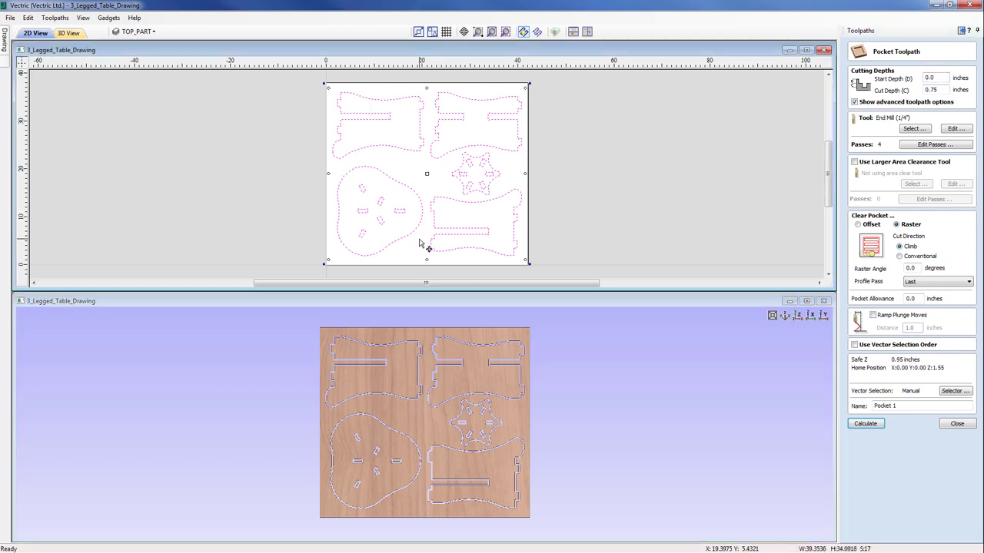
click(420, 244)
scroll(407, 240, up, 3)
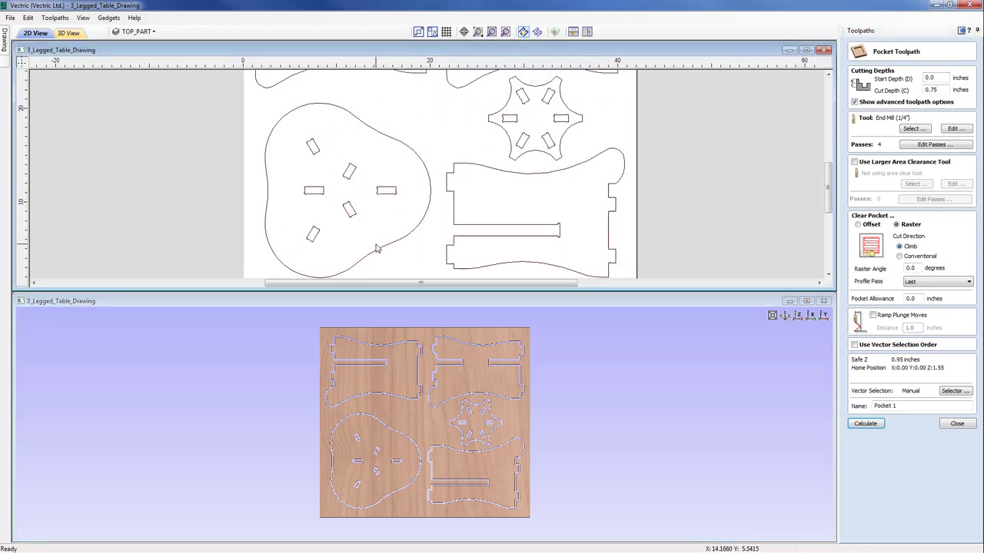
drag(378, 245, 309, 153)
middle_drag(509, 167, 436, 219)
drag(484, 201, 443, 146)
middle_drag(460, 216, 508, 162)
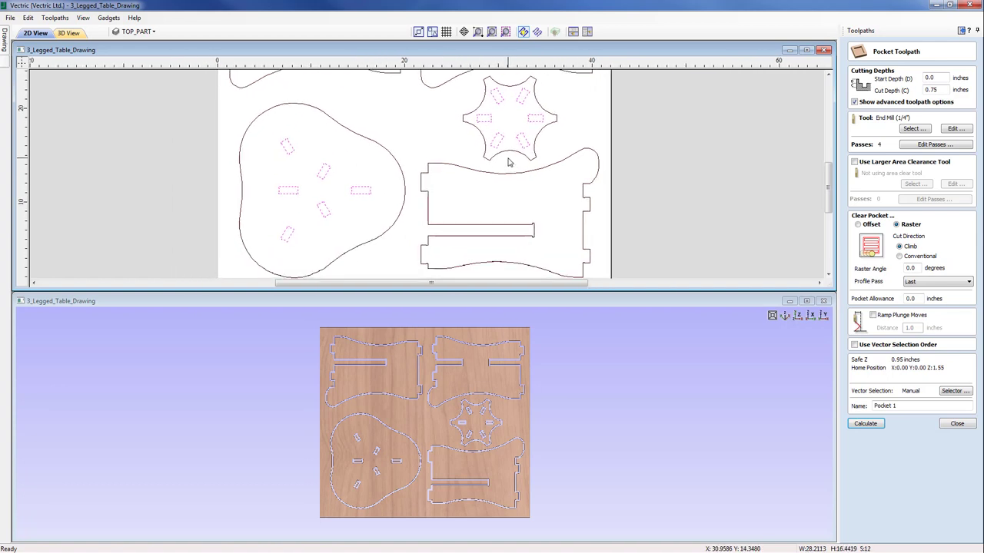
Step: Choose the 1/4" end mill as the pocket tool and set its pass depth to 0.2
click(912, 129)
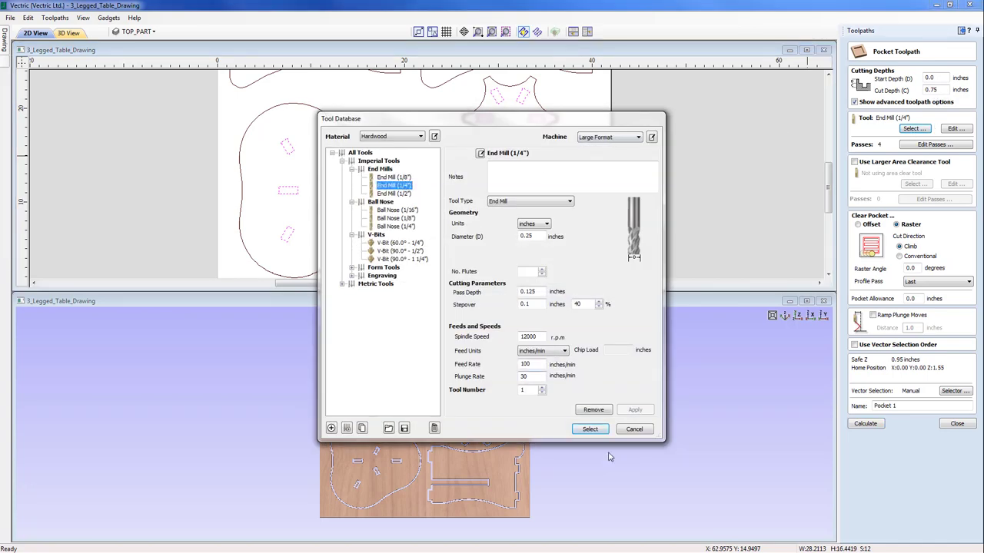
click(591, 428)
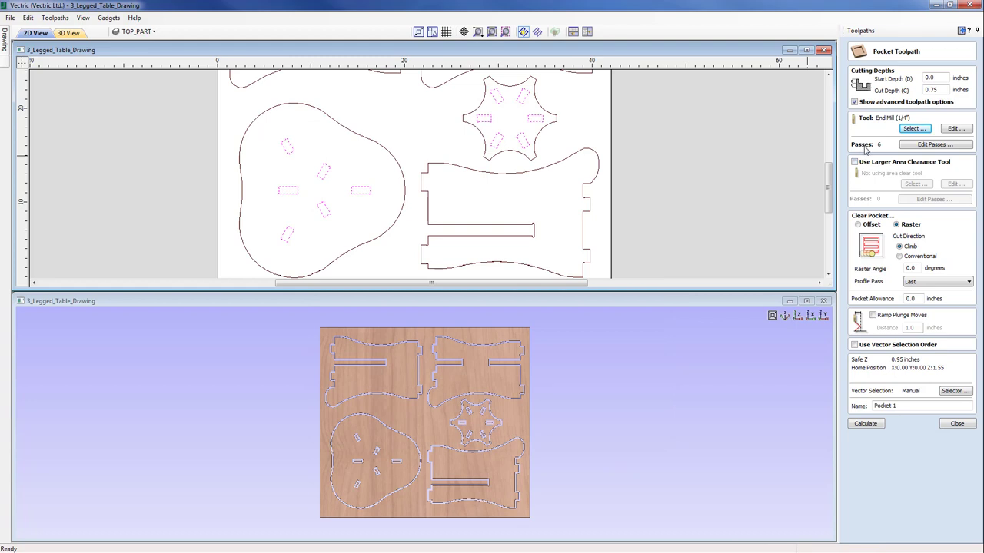
click(953, 129)
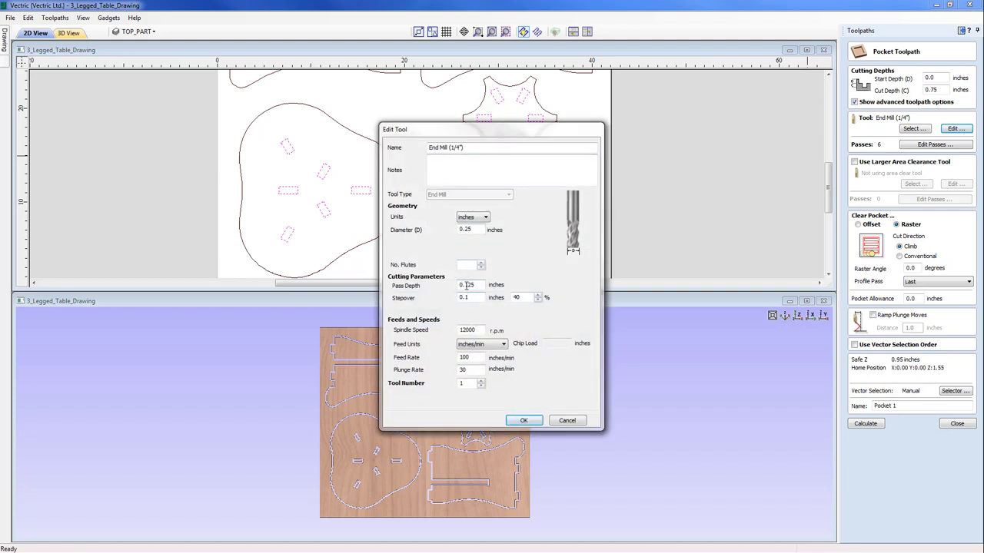
drag(467, 285, 483, 285)
text(2)
click(523, 421)
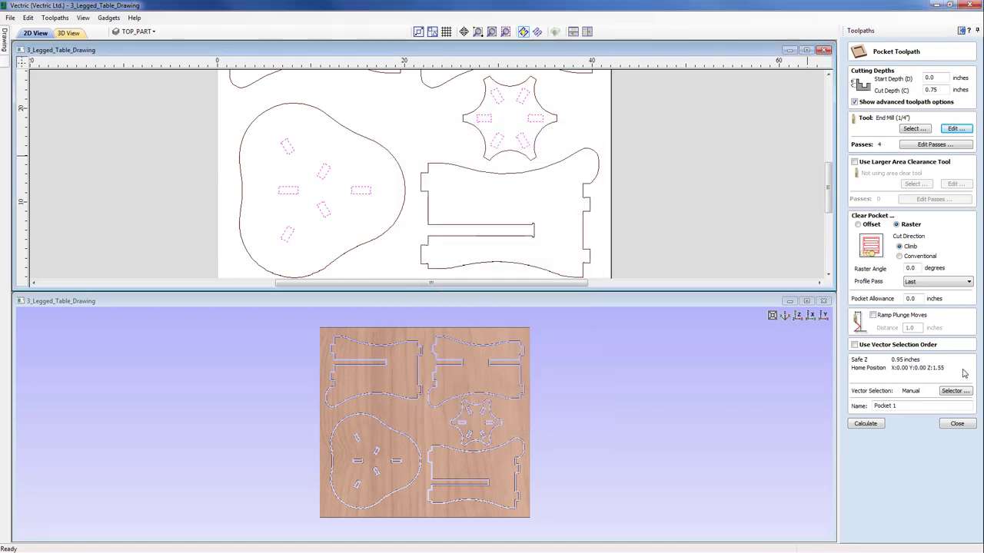
Step: Set pocket allowance to -0.02, name the toolpath Slots, and calculate it
double_click(910, 299)
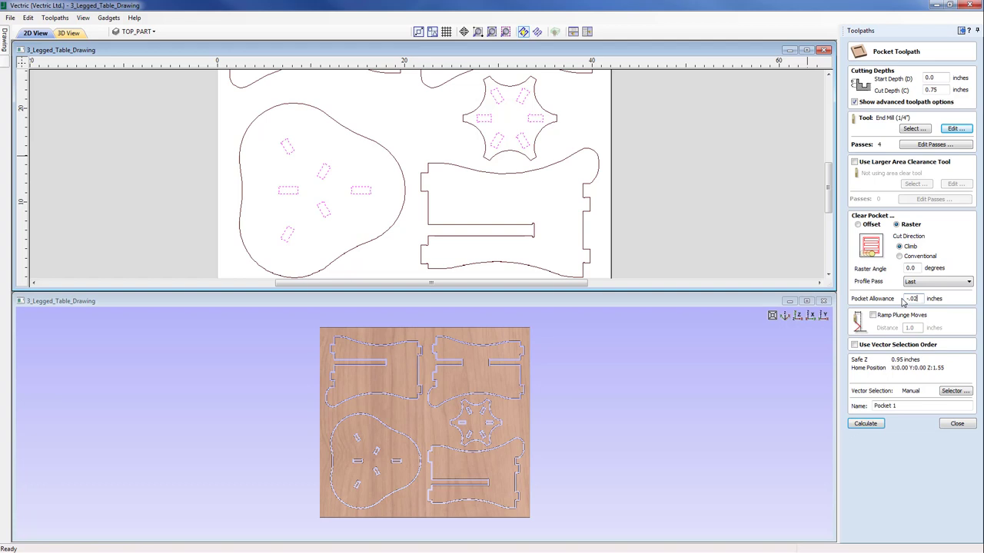
drag(900, 407, 866, 408)
text(Slots)
click(866, 424)
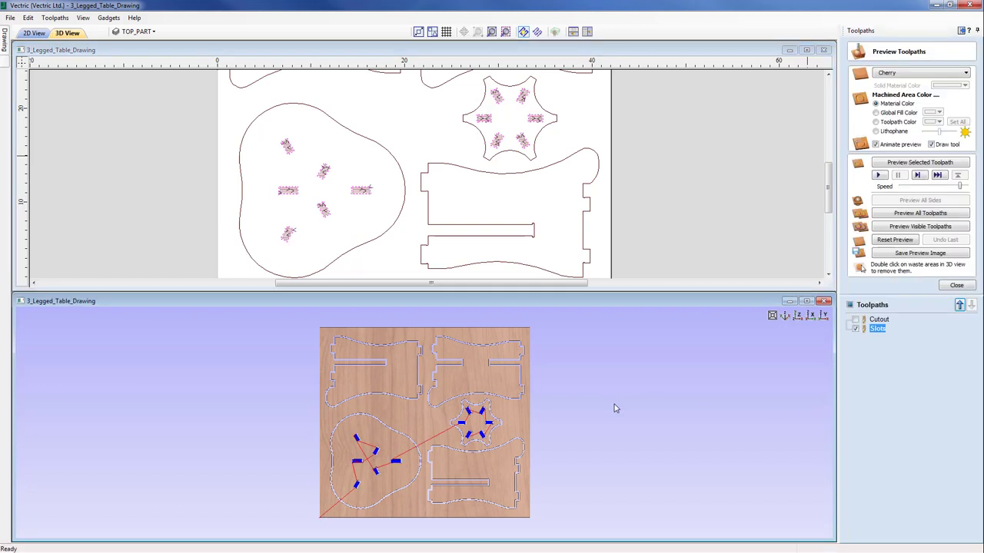
Step: Zoom in on the calculated slot cuts in 3D, then hide the Slots toolpath
scroll(453, 419, up, 5)
scroll(476, 392, up, 3)
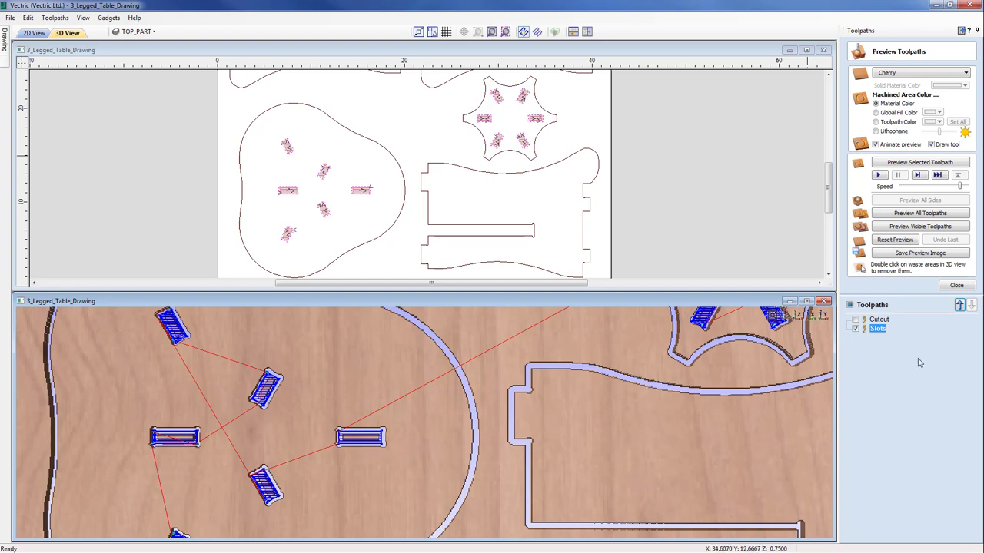
click(855, 329)
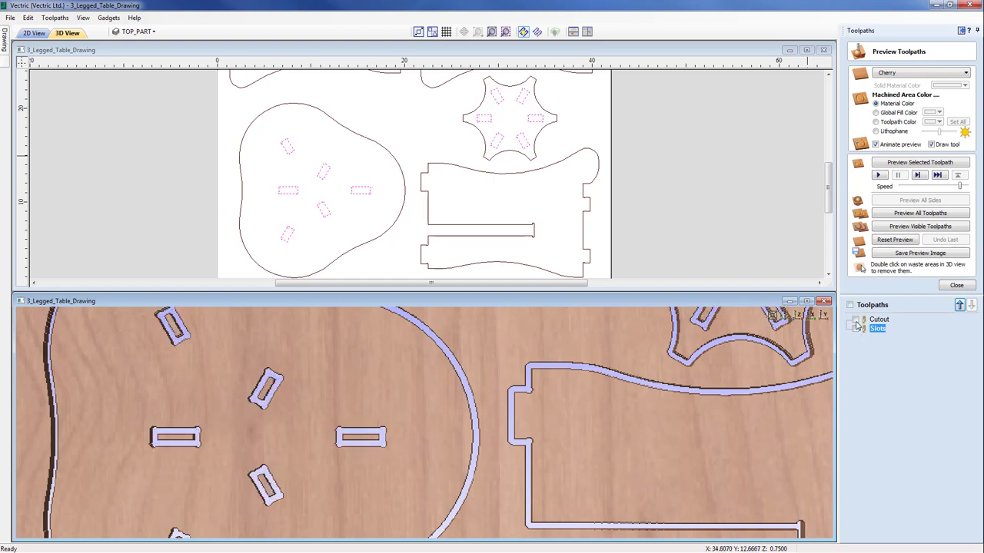
Step: Edit the Cutout toolpath, deselect the slot vectors so only part outlines remain, and recalculate
click(857, 321)
click(855, 319)
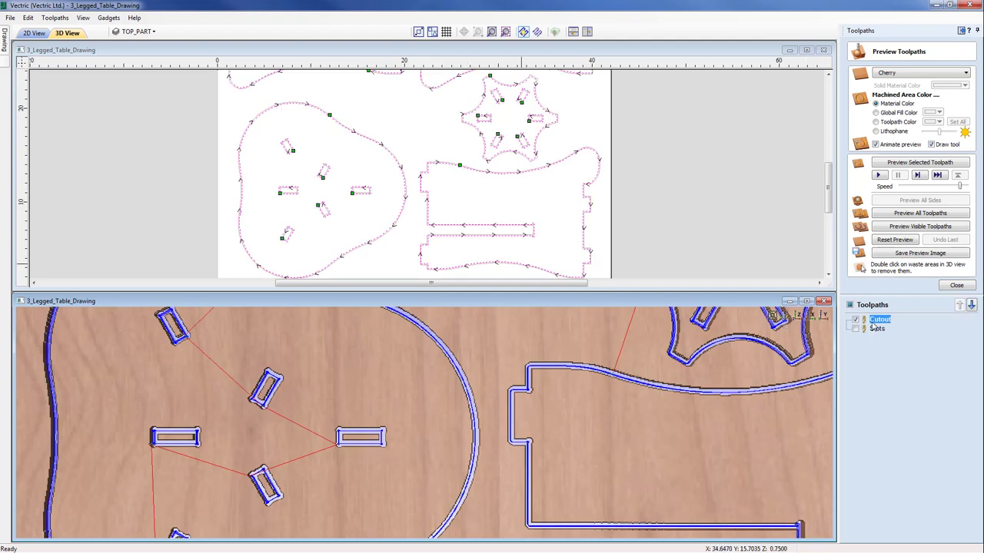
double_click(869, 321)
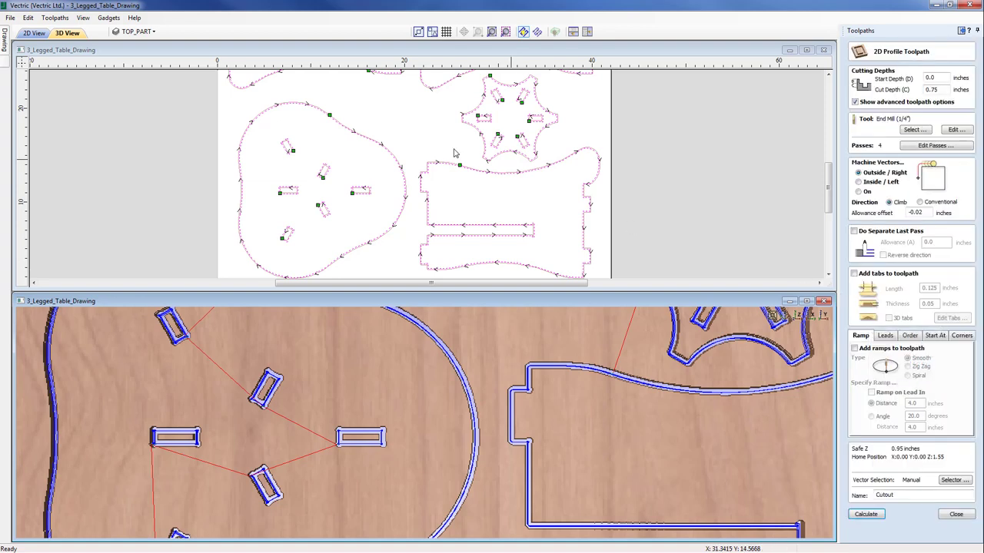
middle_drag(369, 205, 379, 239)
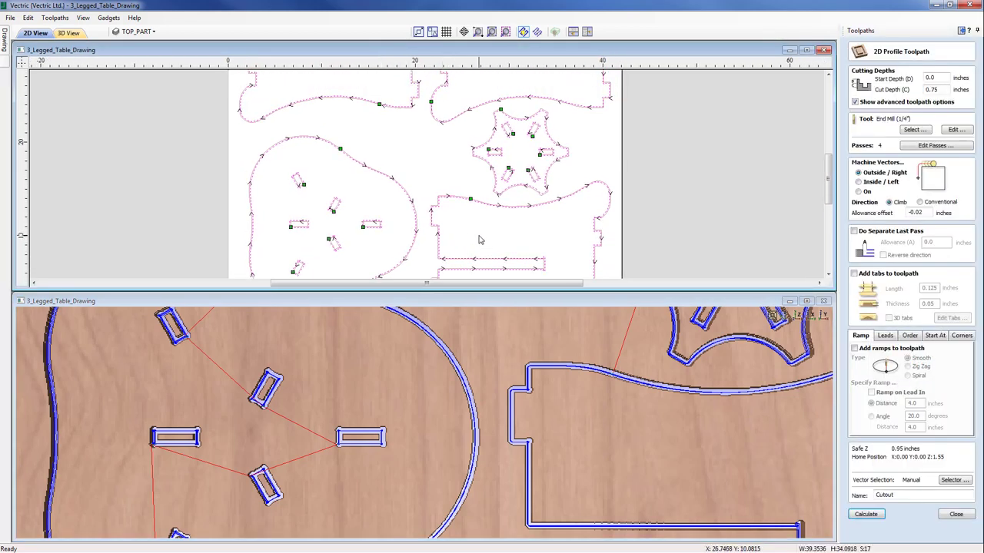
drag(478, 239, 396, 90)
scroll(446, 190, down, 2)
mouse_move(445, 190)
middle_down()
mouse_move(429, 222)
mouse_move(428, 177)
middle_up()
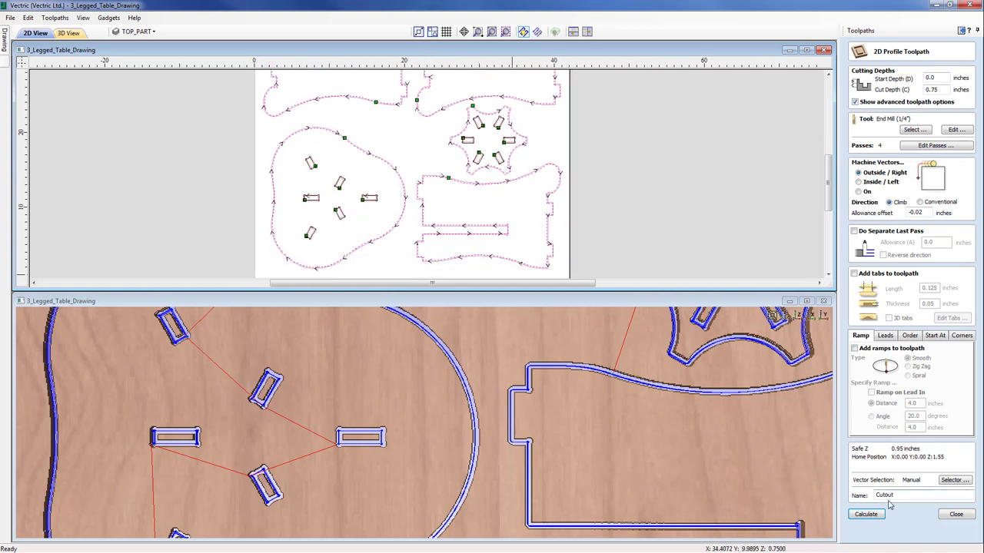
click(867, 514)
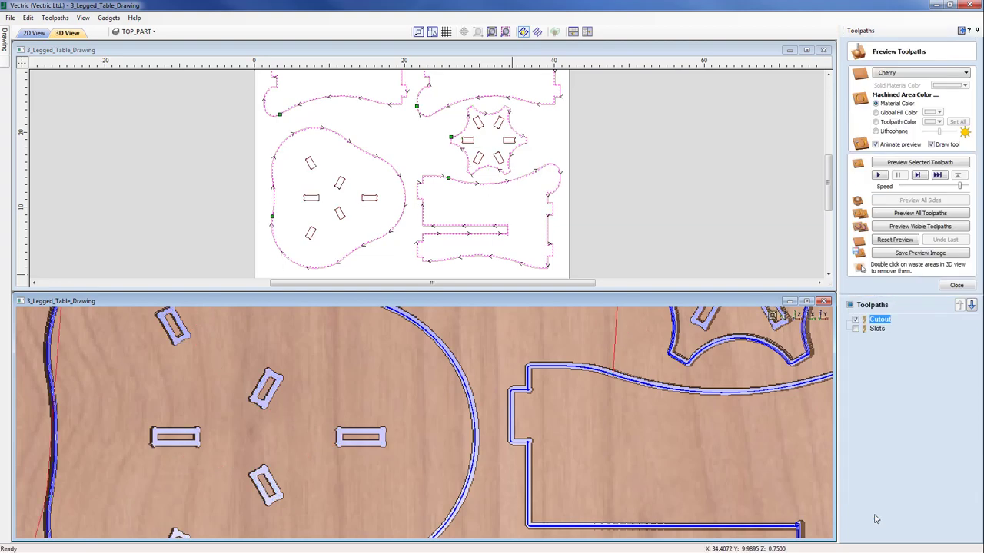
Step: Reset the preview, maximize the 3D view, and make both Cutout and Slots toolpaths visible
scroll(445, 455, down, 2)
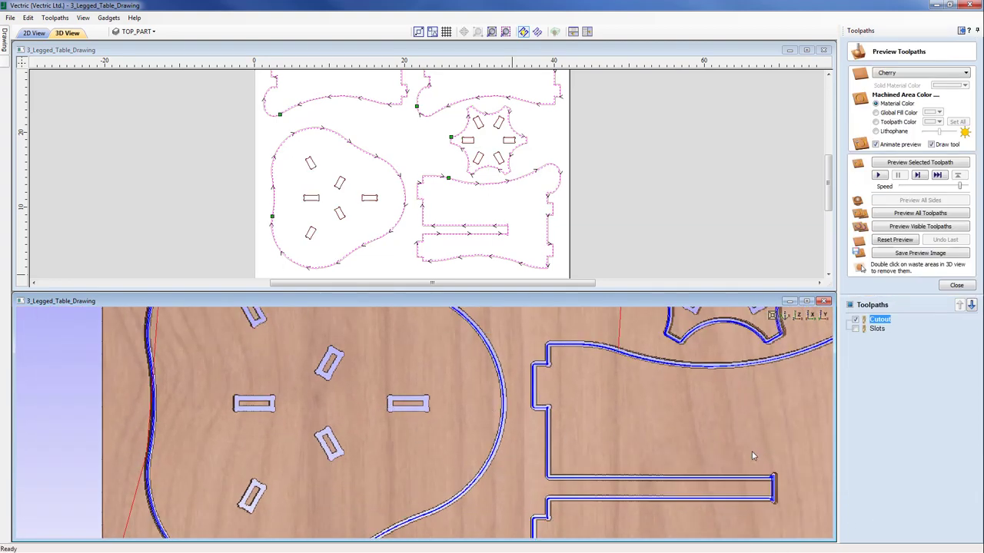
click(890, 243)
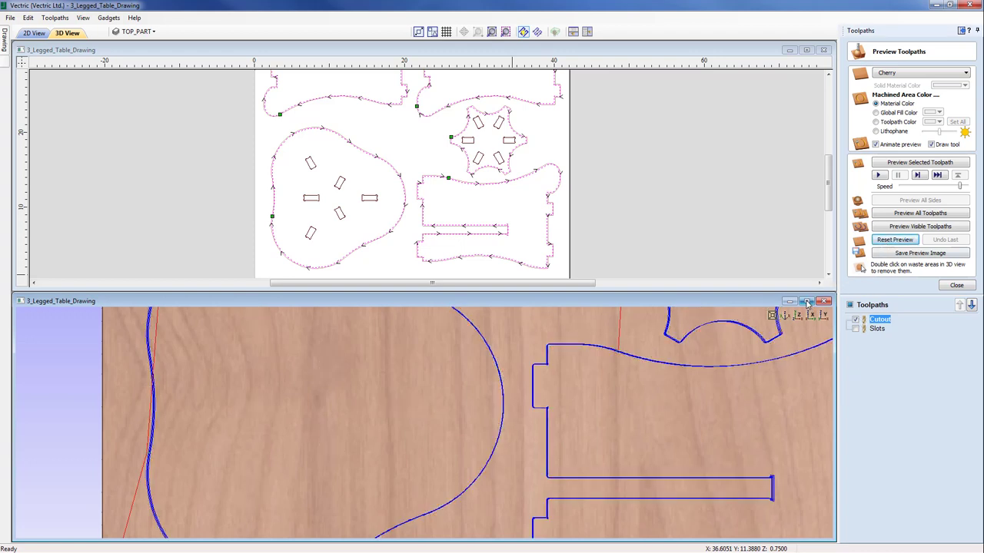
click(806, 302)
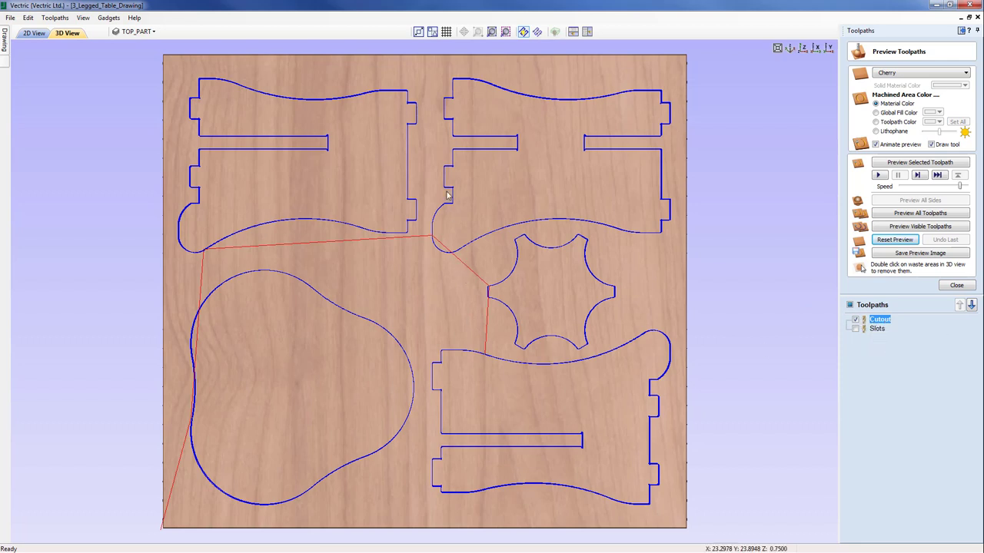
click(856, 320)
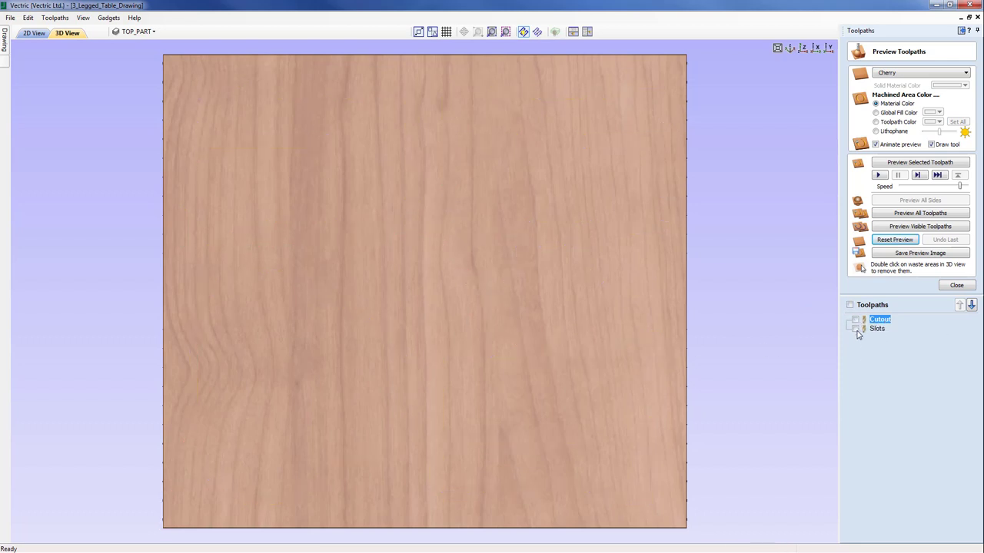
click(855, 330)
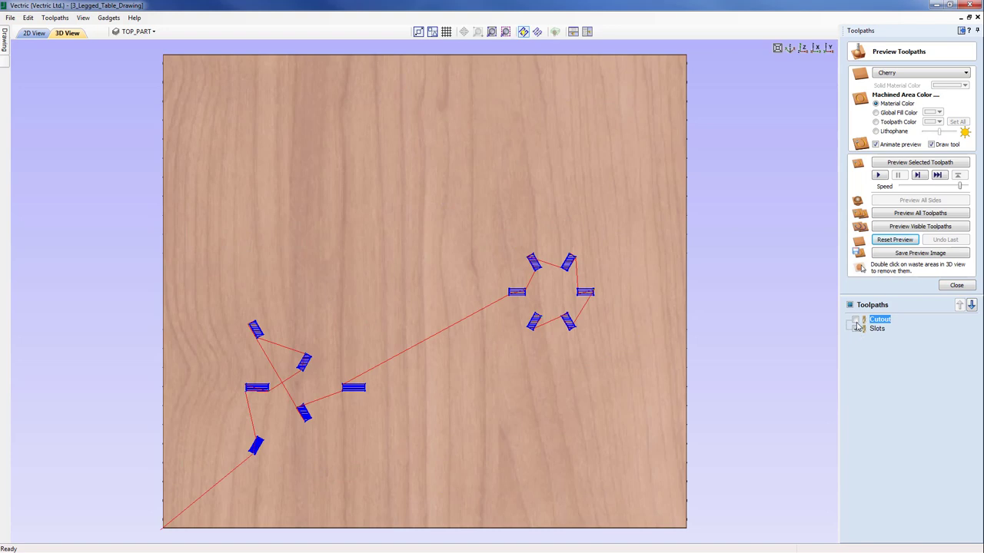
click(856, 320)
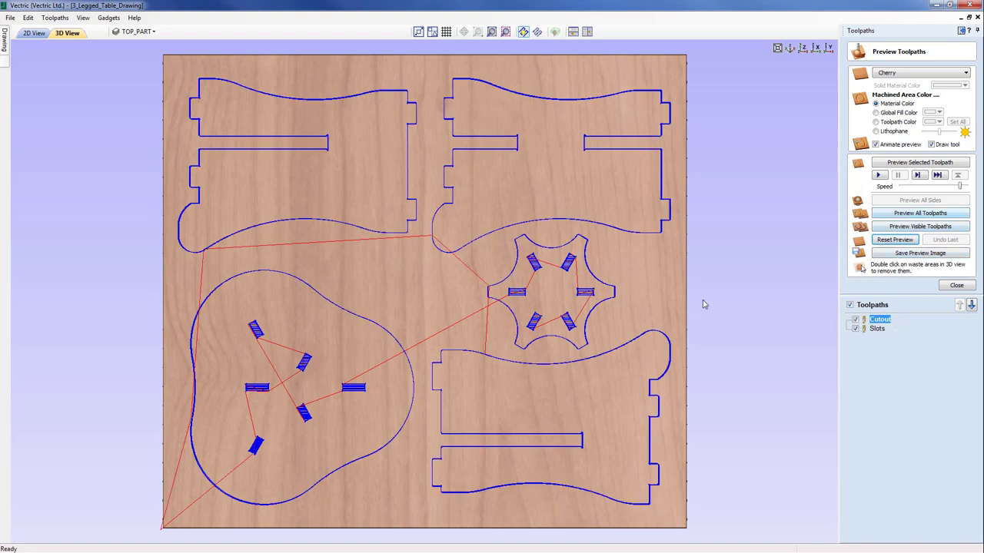
Step: Tilt the board and run Preview All Toolpaths to simulate both cuts
drag(630, 422, 648, 448)
click(911, 213)
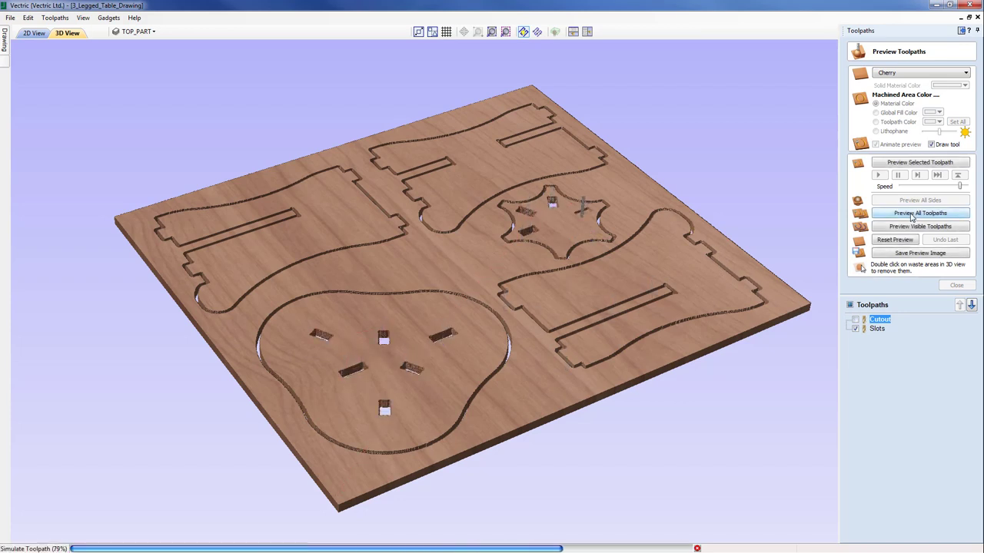
Step: Move the Slots toolpath above Cutout in the list so it is machined first
click(866, 331)
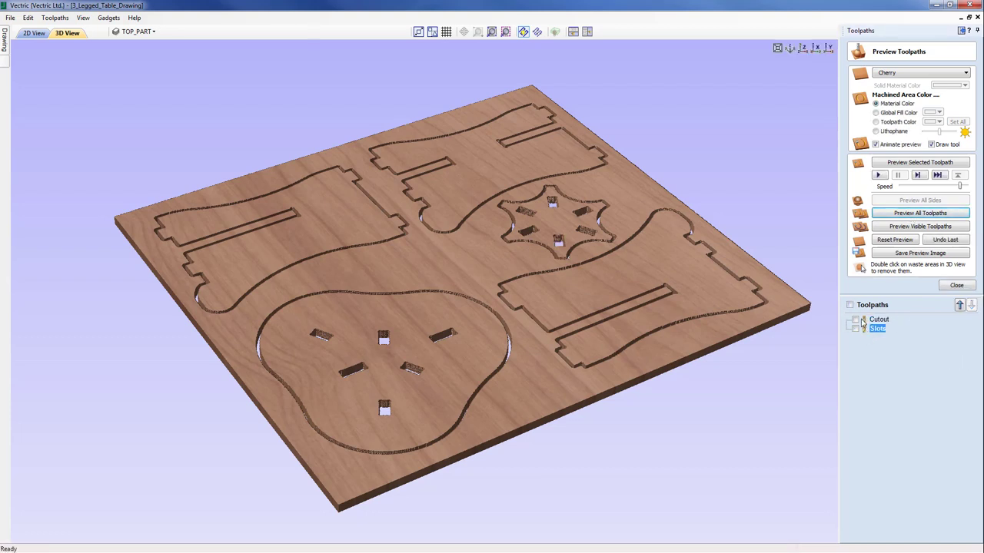
mouse_move(872, 335)
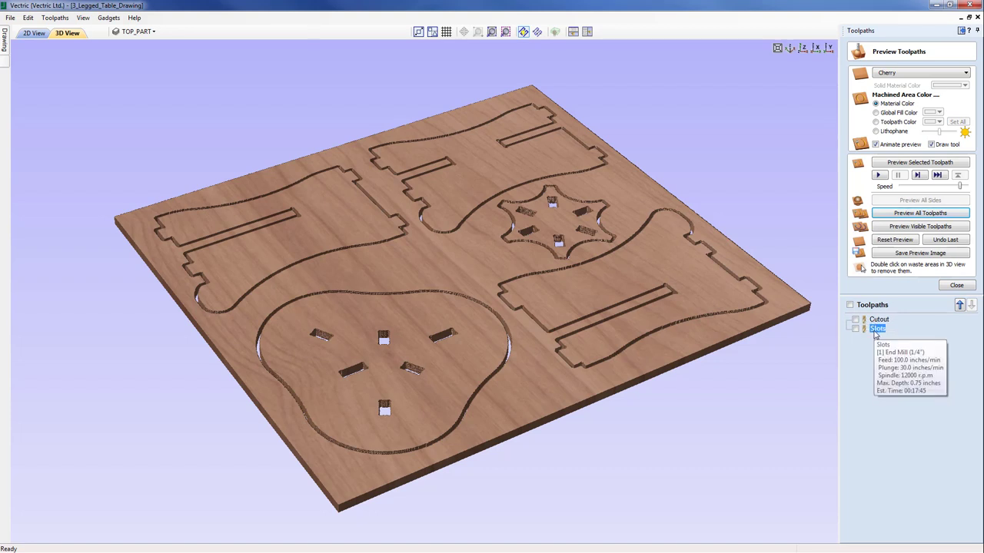
click(959, 306)
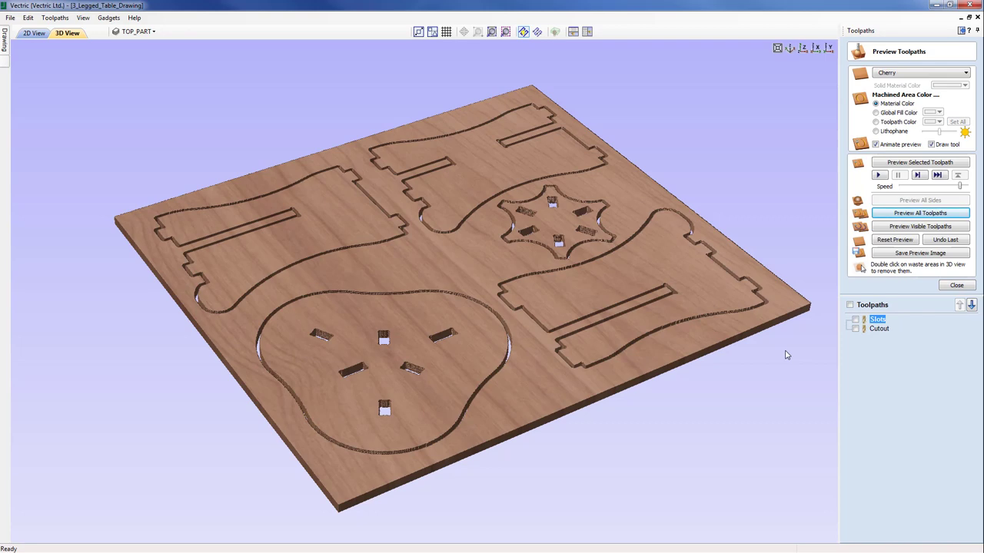
mouse_move(602, 412)
mouse_down()
mouse_move(593, 369)
mouse_move(592, 468)
mouse_move(586, 453)
mouse_move(607, 408)
mouse_up()
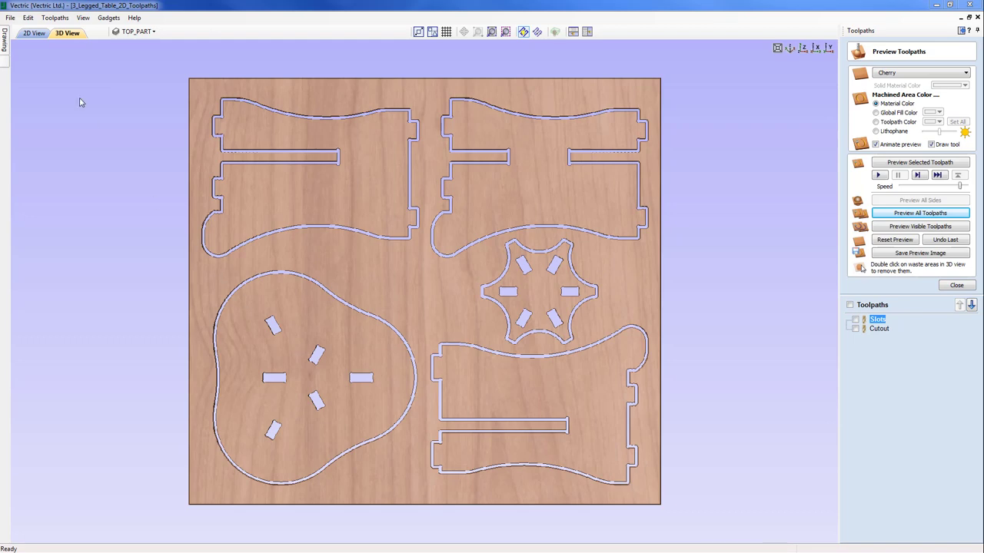
Step: Save As over the existing 3_Legged_Table_2D_Toolpaths.crv, confirming the replacement
click(12, 17)
click(29, 74)
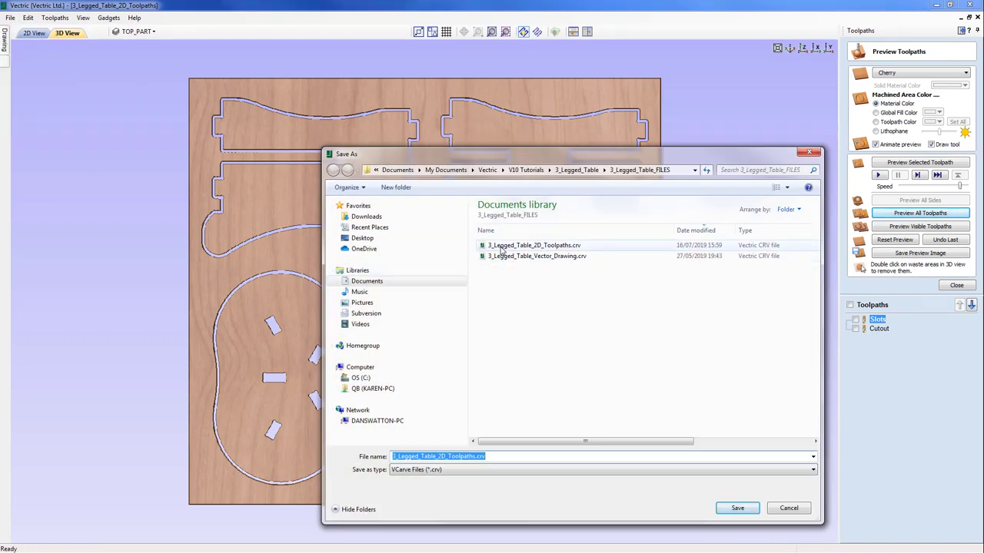
click(564, 246)
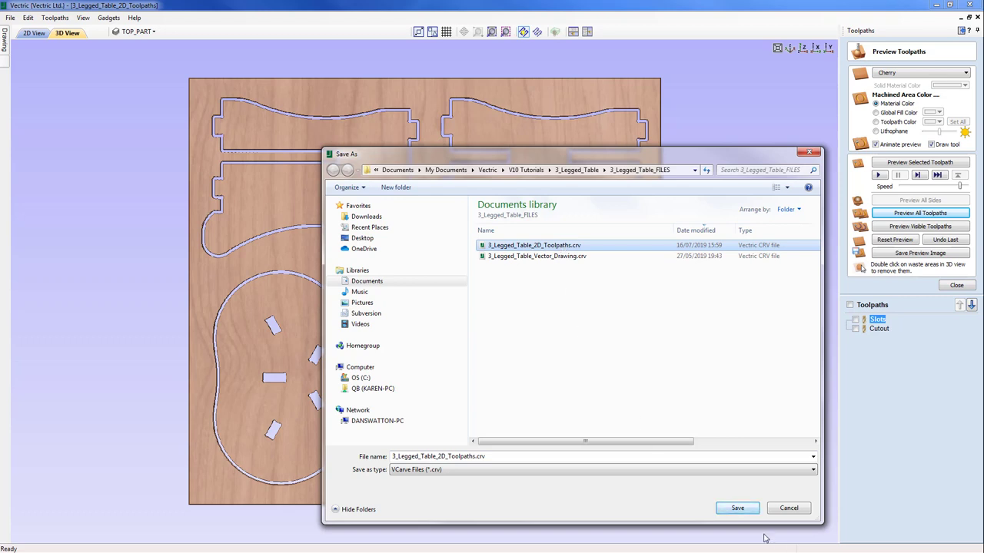
click(738, 509)
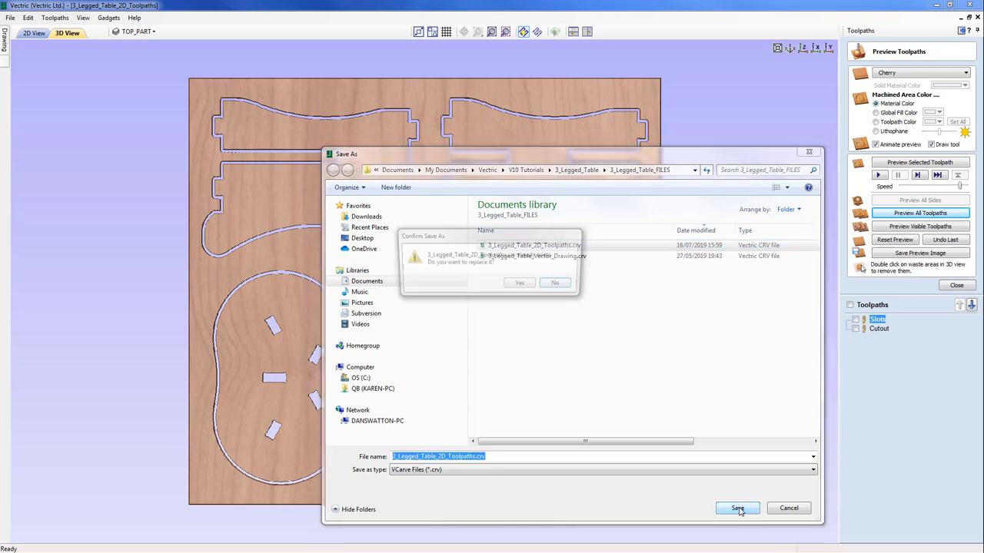
click(520, 283)
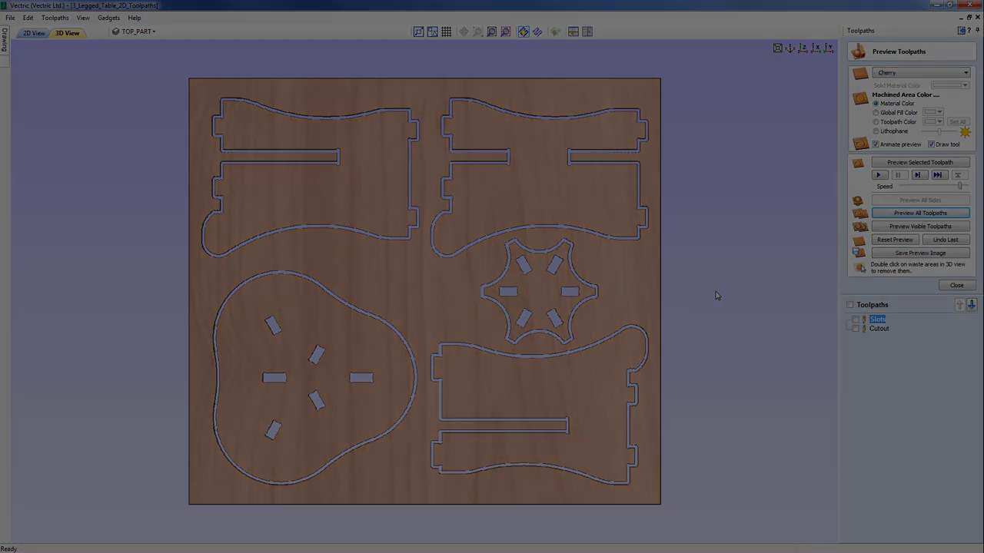